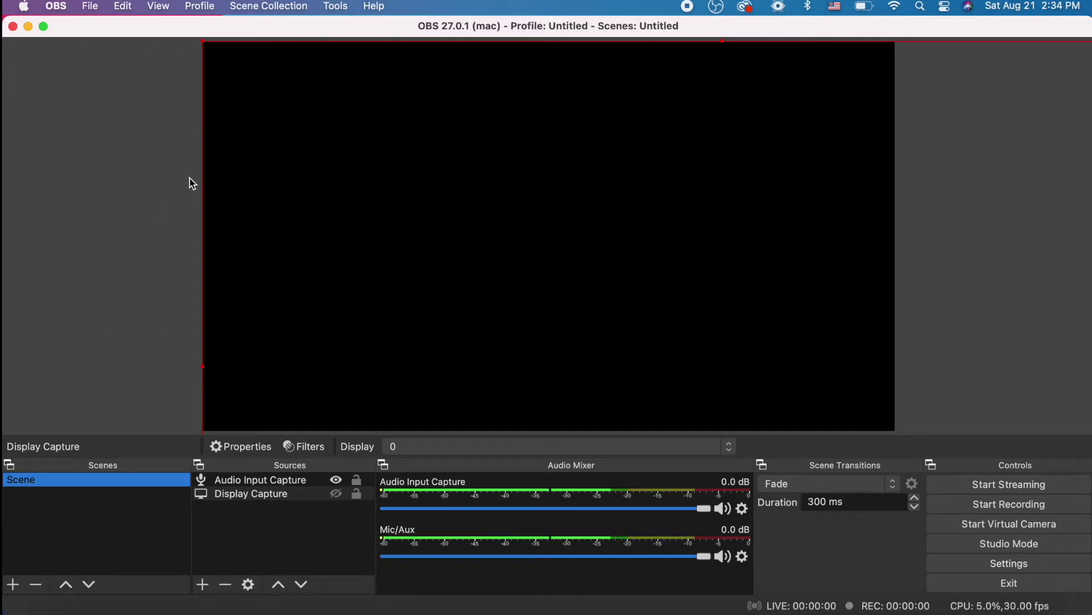
Step: Launch iMovie and Final Cut Pro, minimize both windows, and return to OBS
{"action": "left_click", "coordinate": [821, 608]}
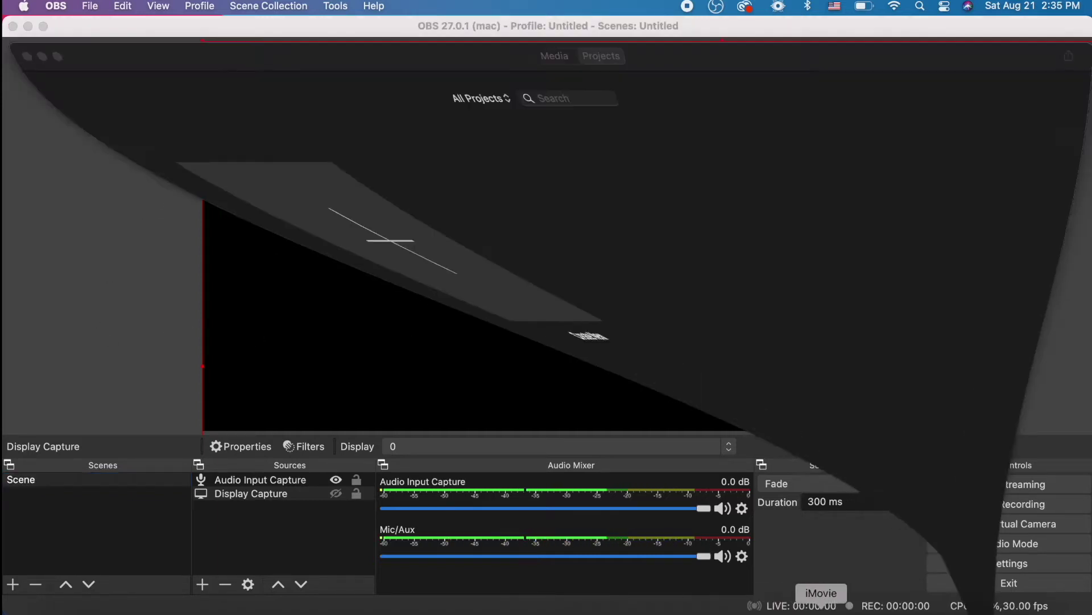
{"action": "left_click", "coordinate": [956, 608]}
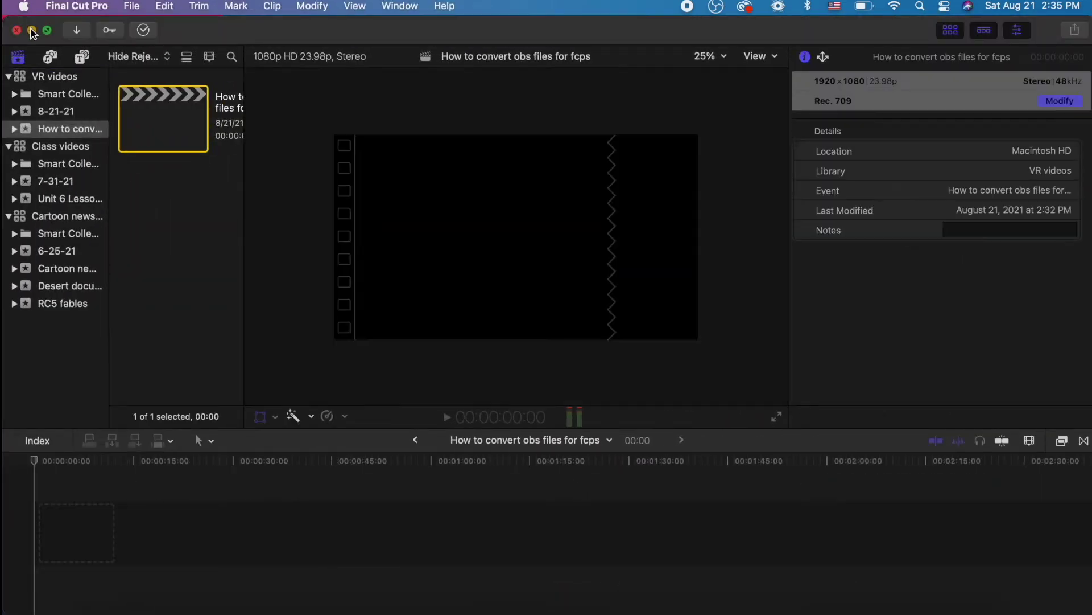
{"action": "left_click", "coordinate": [32, 31]}
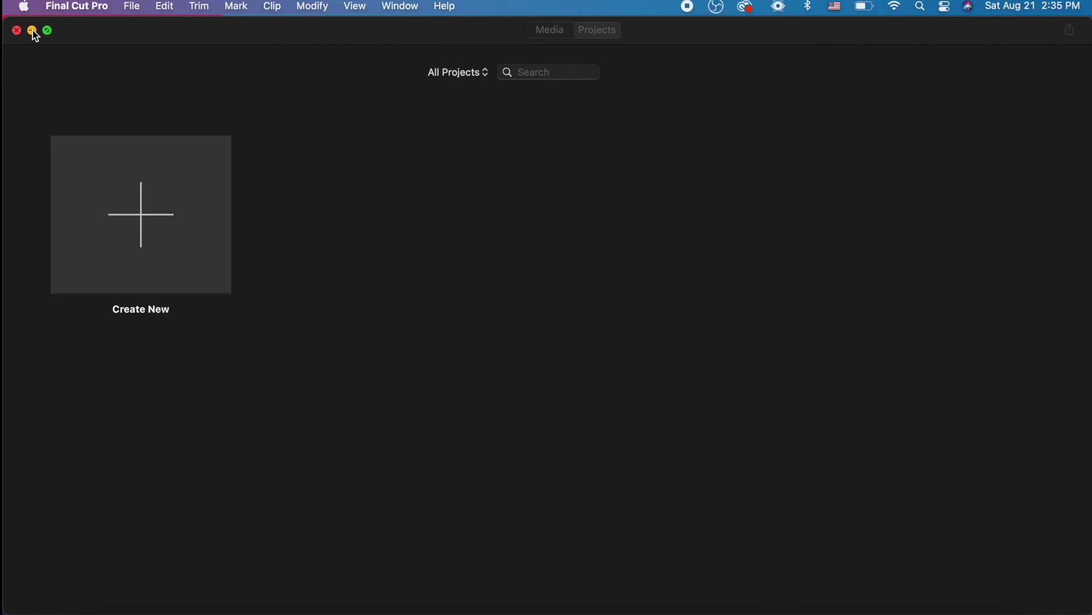
{"action": "left_click", "coordinate": [33, 30]}
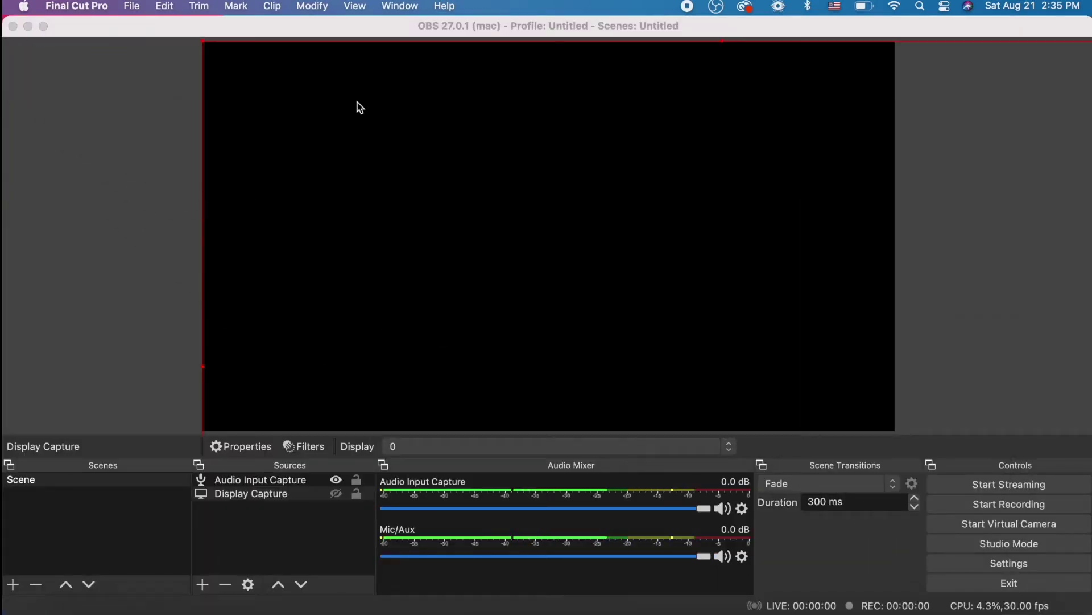
{"action": "left_click", "coordinate": [278, 30]}
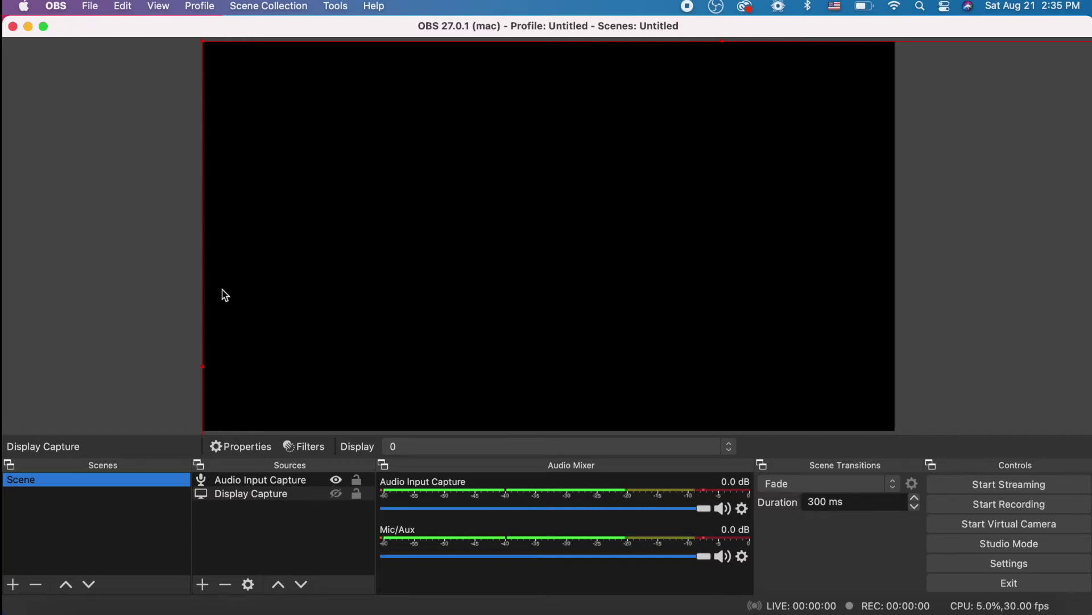
Step: Open a Finder window on the Downloads folder, then close it
{"action": "left_click", "coordinate": [69, 607]}
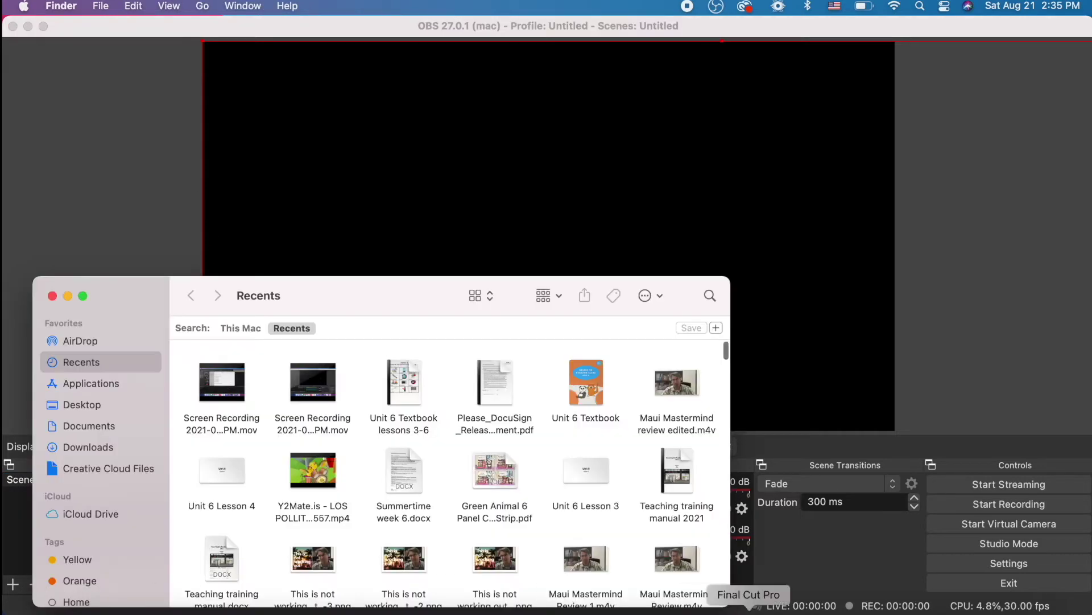
{"action": "left_click", "coordinate": [80, 448]}
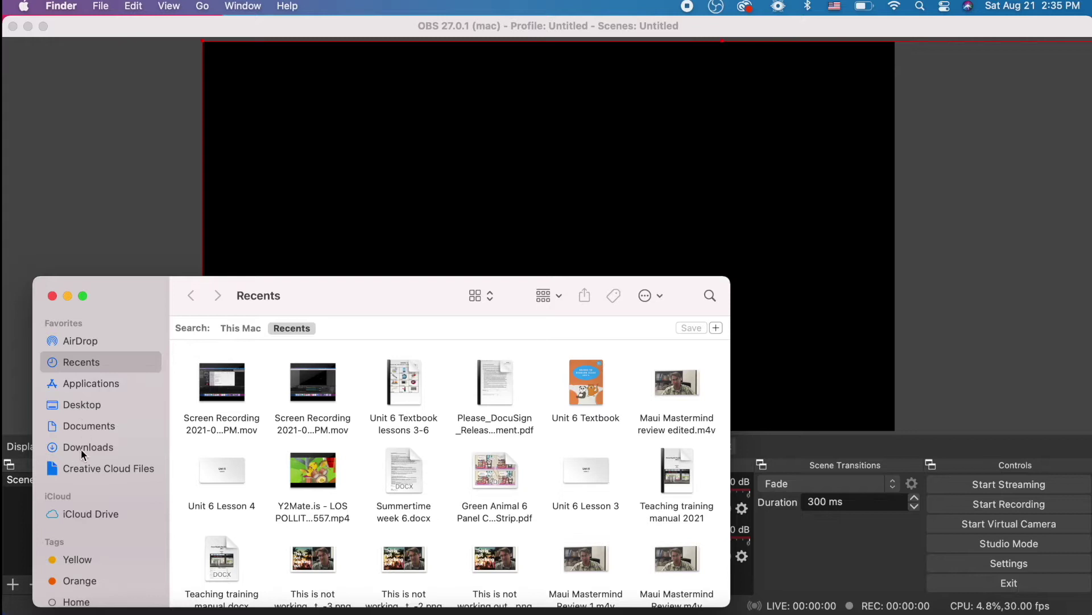
{"action": "left_click", "coordinate": [52, 296]}
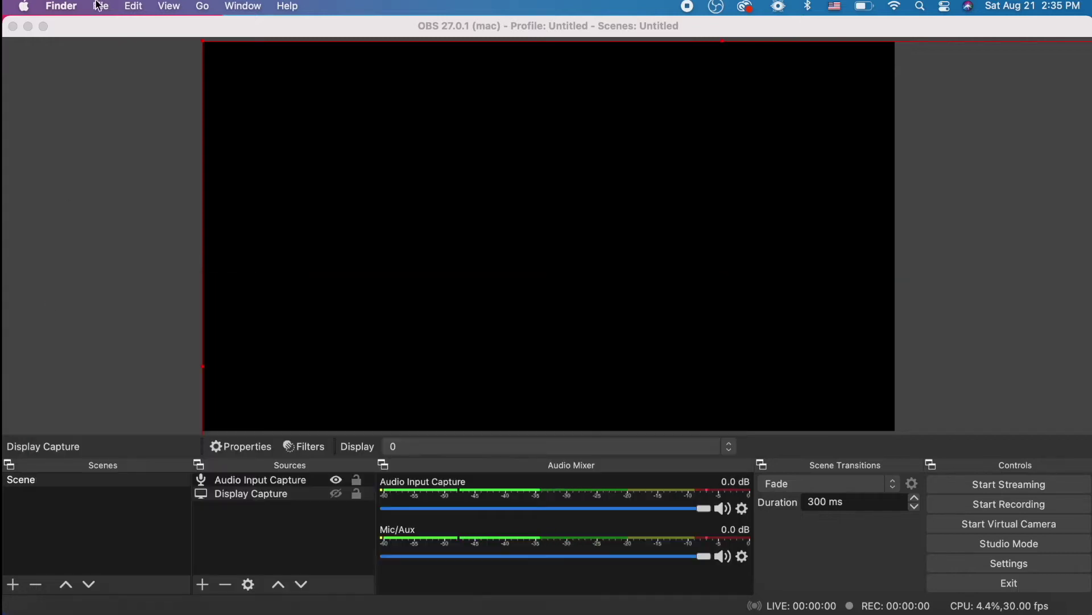
{"action": "left_click", "coordinate": [100, 7]}
Step: Show the OBS recordings folder in Finder, select the .mkv file, and move the window left
{"action": "mouse_move", "coordinate": [74, 9]}
{"action": "left_click", "coordinate": [195, 103]}
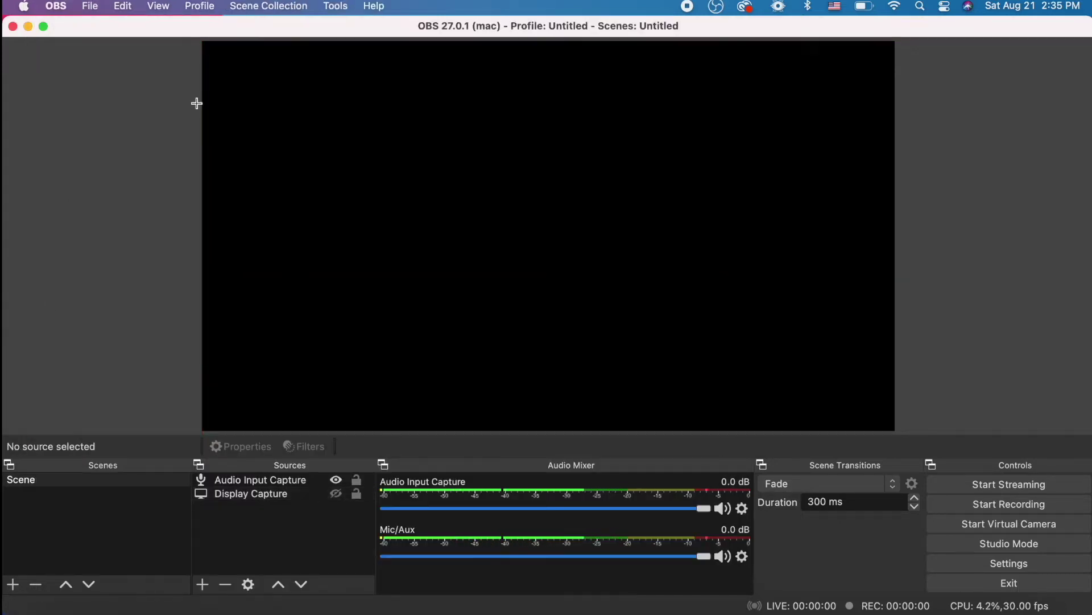
{"action": "left_click", "coordinate": [90, 7]}
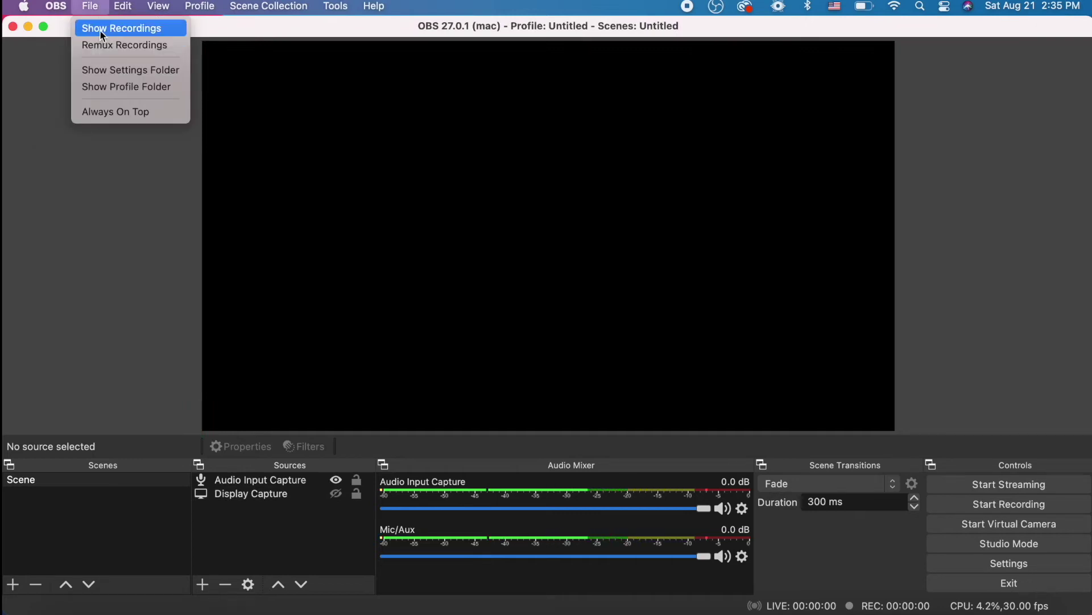
{"action": "left_click", "coordinate": [100, 28]}
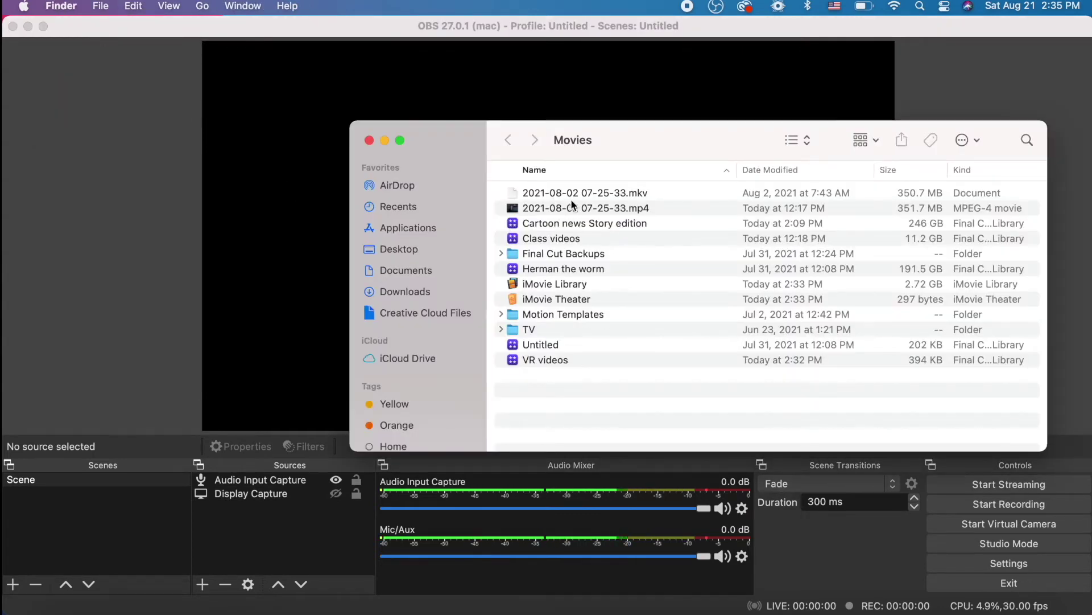
{"action": "left_click", "coordinate": [571, 199]}
{"action": "left_click_drag", "start_coordinate": [658, 148], "coordinate": [322, 144]}
Step: Launch iMovie and create a new Movie project
{"action": "left_click", "coordinate": [804, 610]}
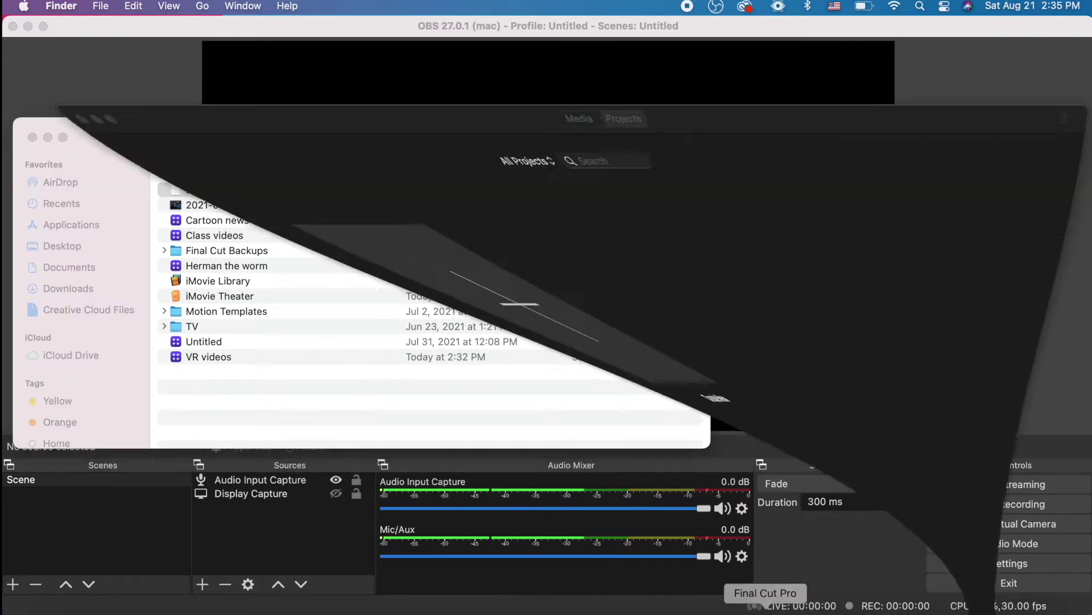
{"action": "left_click", "coordinate": [167, 216]}
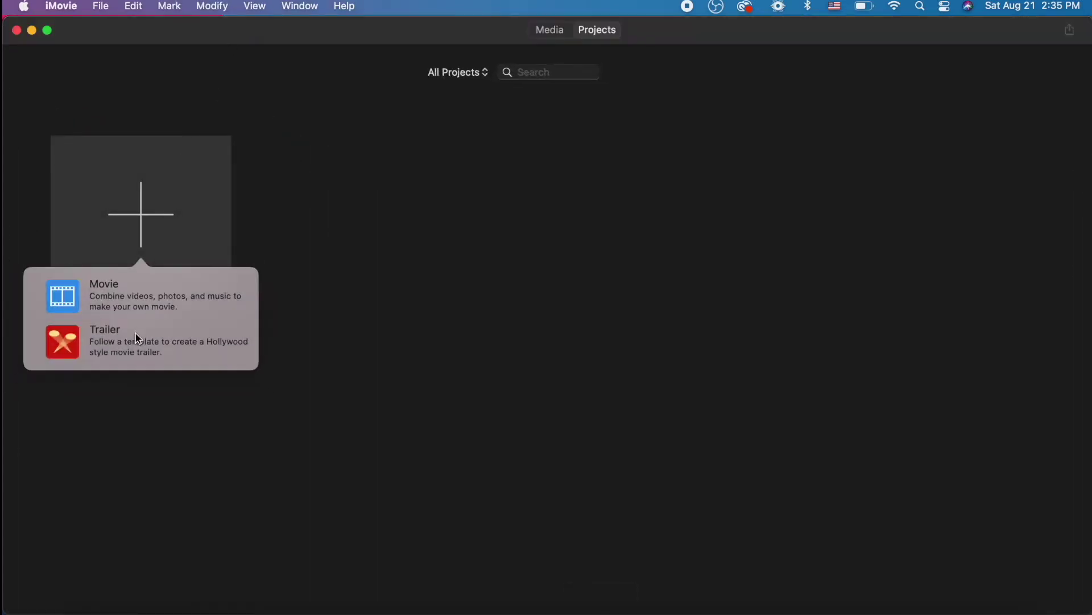
{"action": "left_click", "coordinate": [135, 313]}
Step: Drag the .mkv recording from Finder onto the iMovie timeline, then minimize iMovie
{"action": "left_click_drag", "start_coordinate": [218, 31], "coordinate": [450, 31]}
{"action": "left_click", "coordinate": [203, 132]}
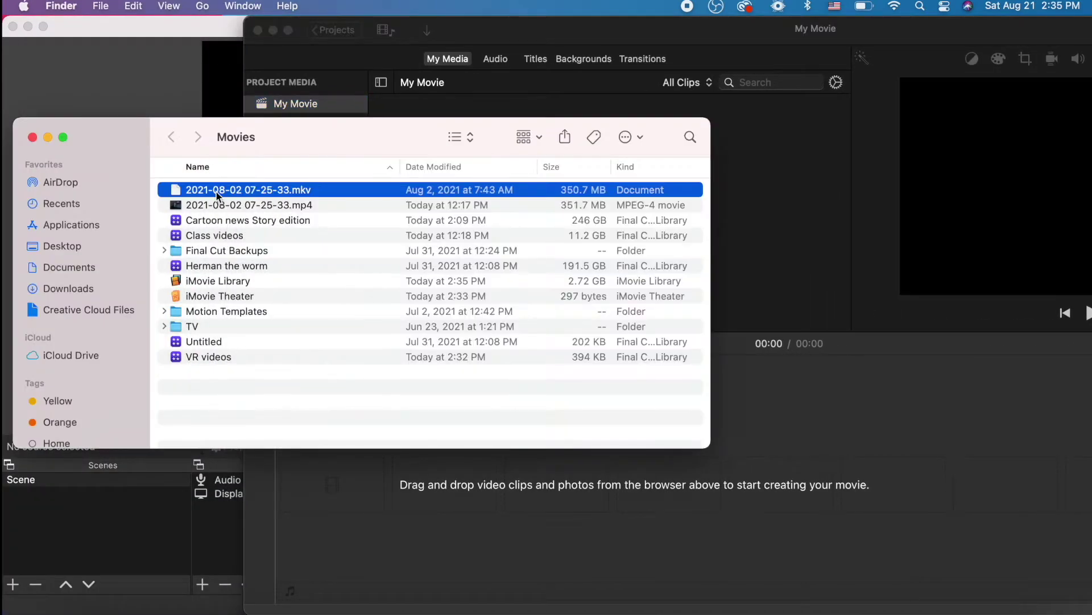
{"action": "left_click_drag", "start_coordinate": [217, 191], "coordinate": [556, 500]}
{"action": "left_click", "coordinate": [555, 499]}
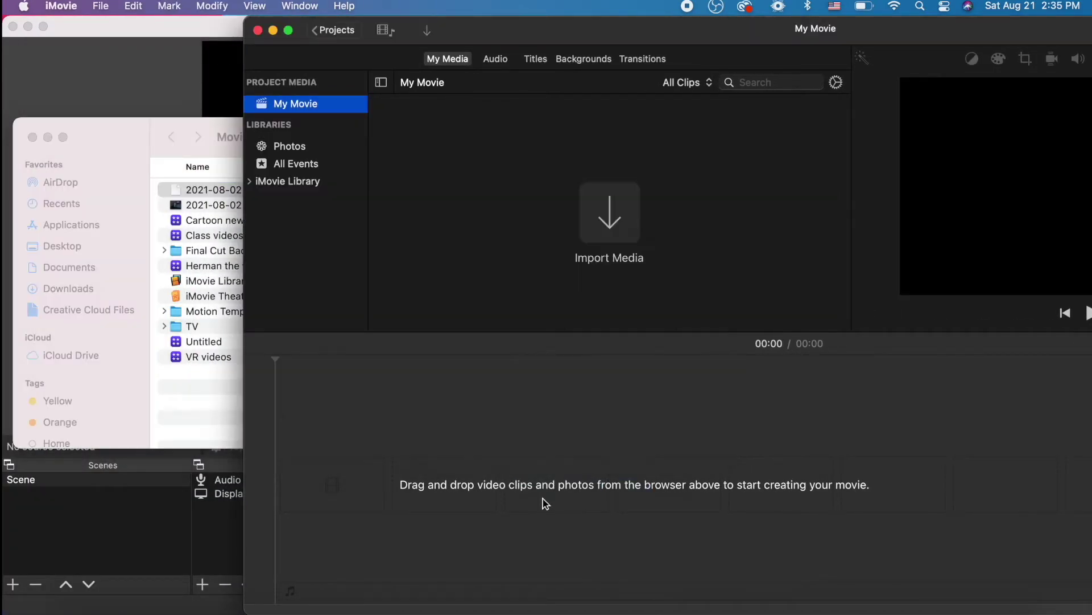
{"action": "left_click", "coordinate": [274, 31]}
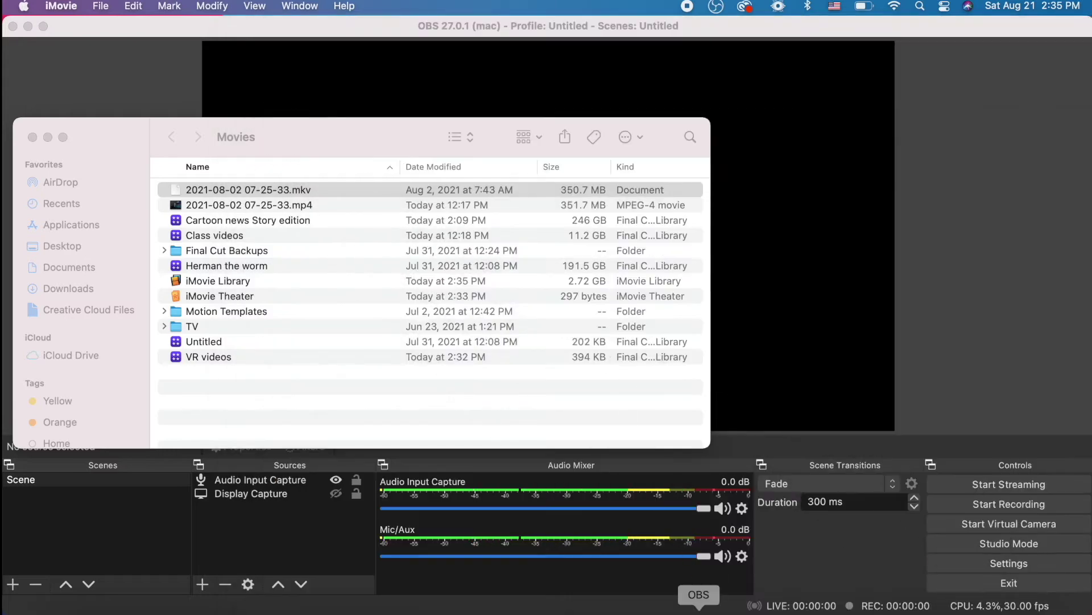
Step: Drag the .mkv onto the Final Cut Pro timeline, select the .mp4, then minimize Finder and Final Cut Pro
{"action": "left_click", "coordinate": [775, 610]}
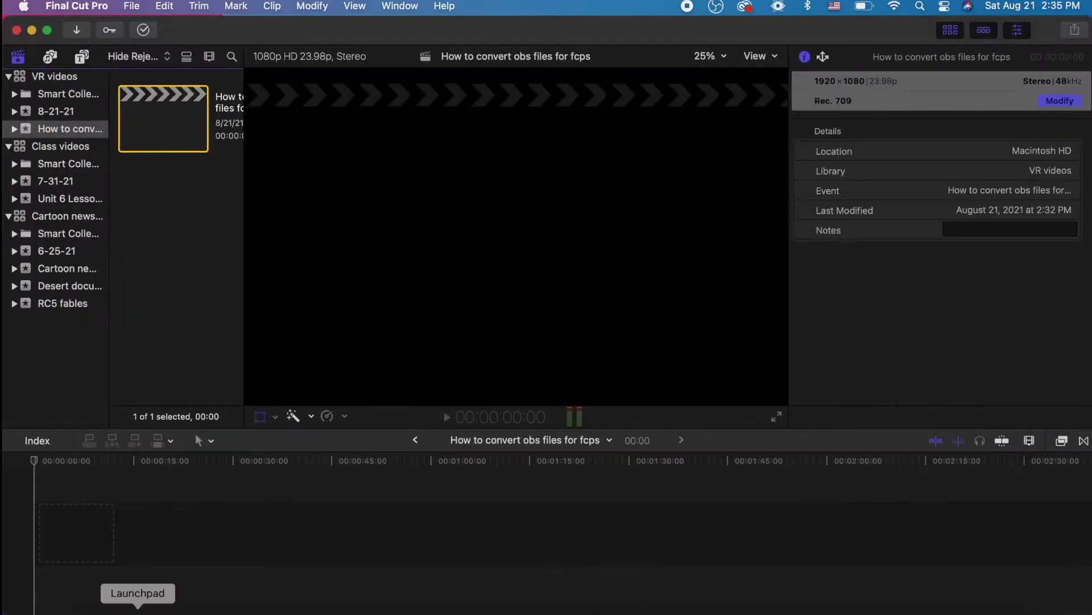
{"action": "left_click", "coordinate": [85, 609]}
{"action": "left_click_drag", "start_coordinate": [209, 194], "coordinate": [114, 563]}
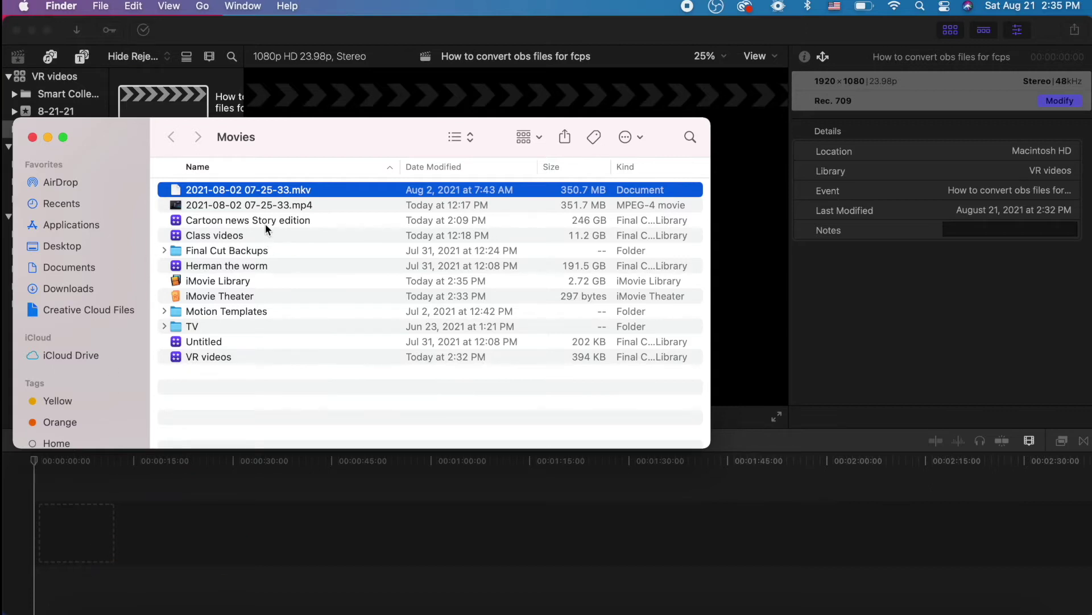
{"action": "left_click", "coordinate": [272, 209]}
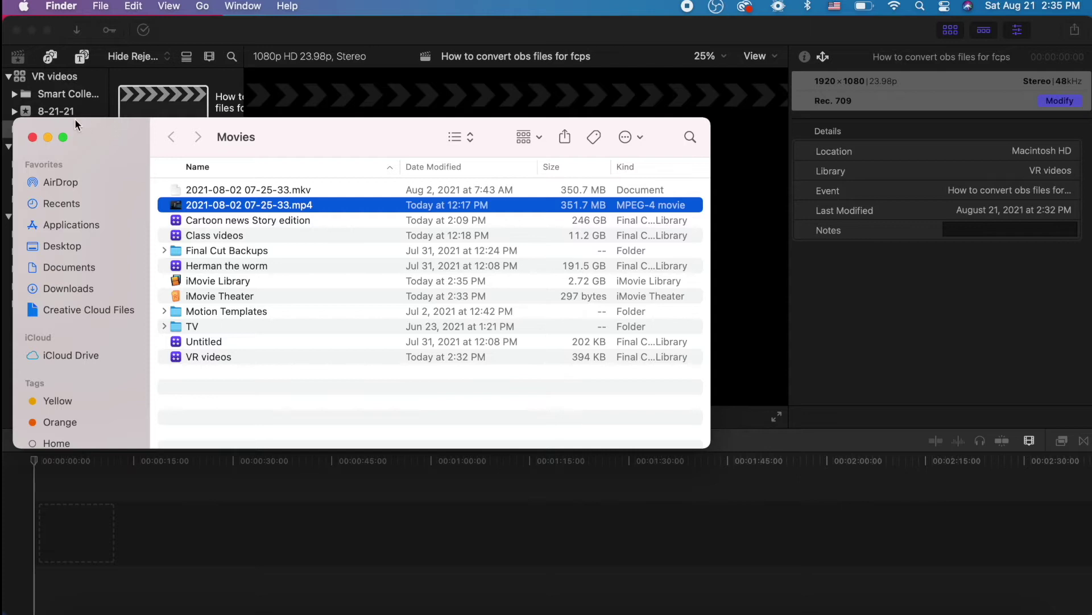
{"action": "left_click", "coordinate": [49, 138]}
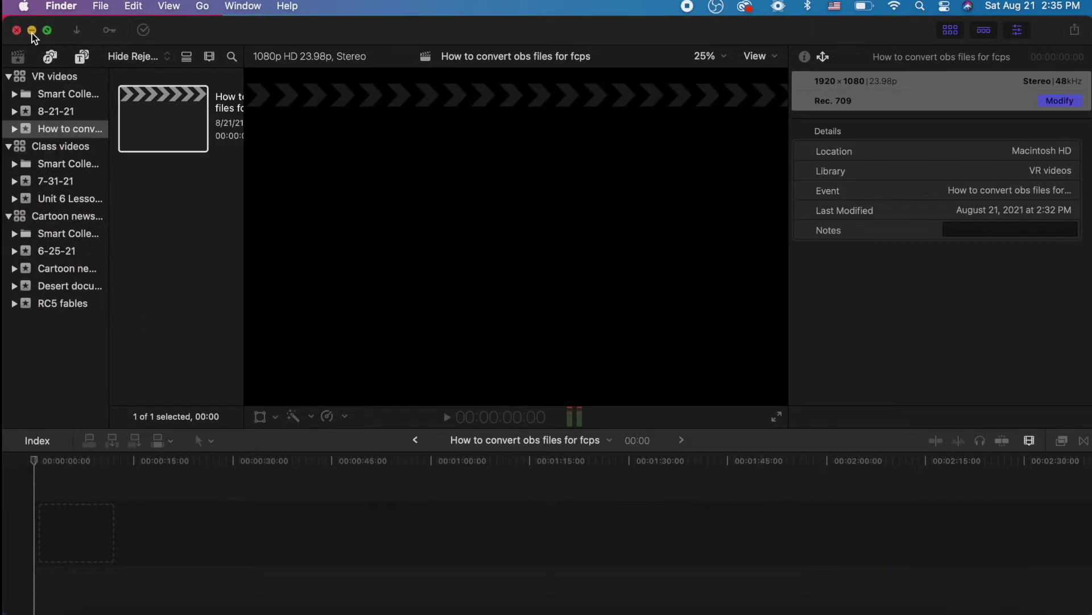
{"action": "left_click", "coordinate": [32, 30]}
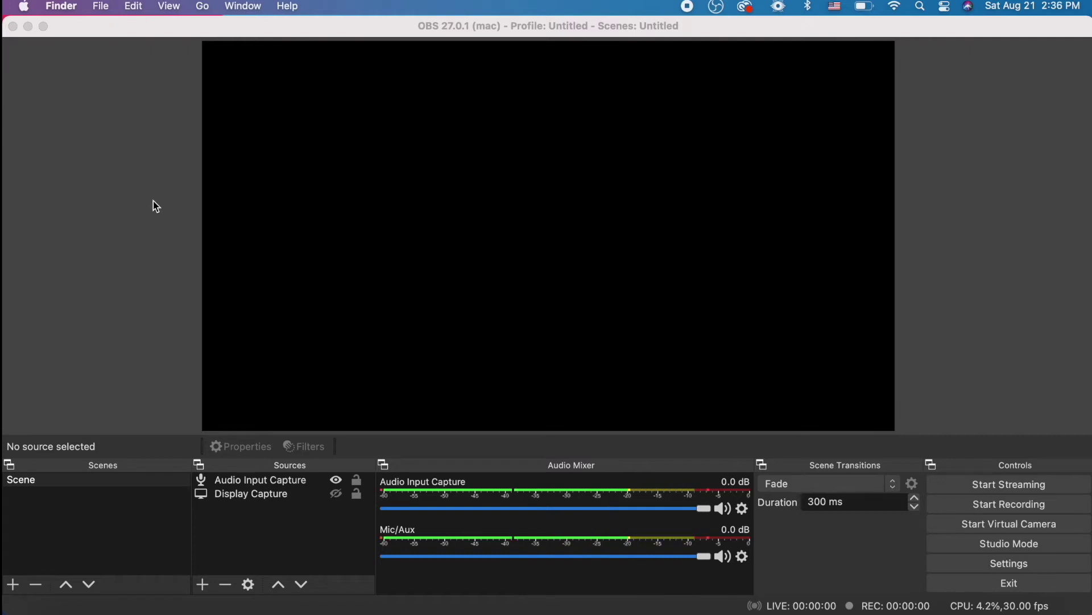
Step: Open OBS's Remux Recordings tool and clear the earlier recording from the list
{"action": "left_click", "coordinate": [102, 40]}
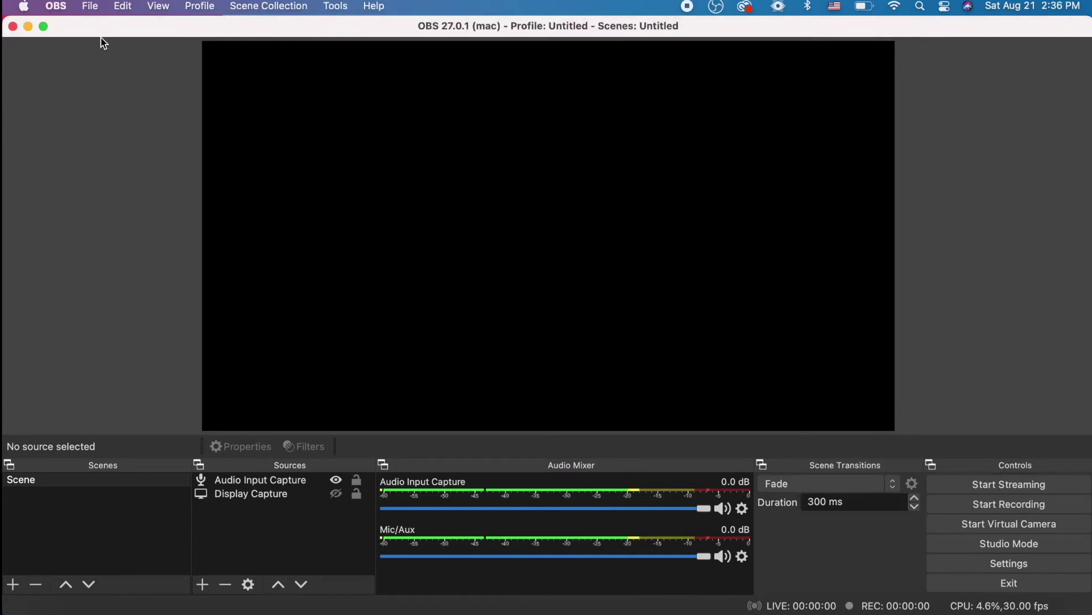
{"action": "left_click", "coordinate": [96, 7]}
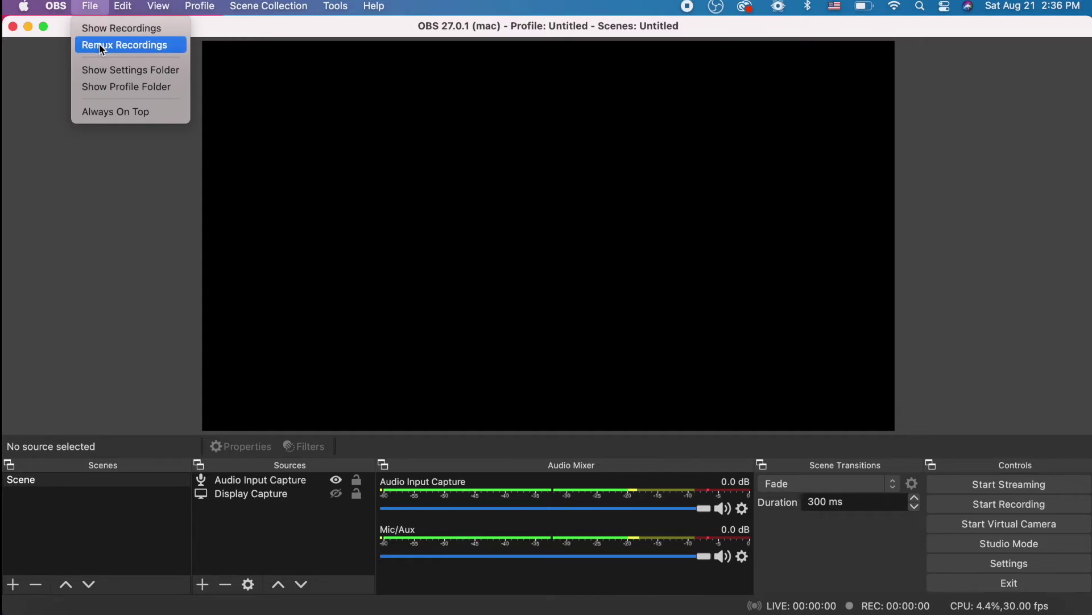
{"action": "left_click", "coordinate": [177, 51]}
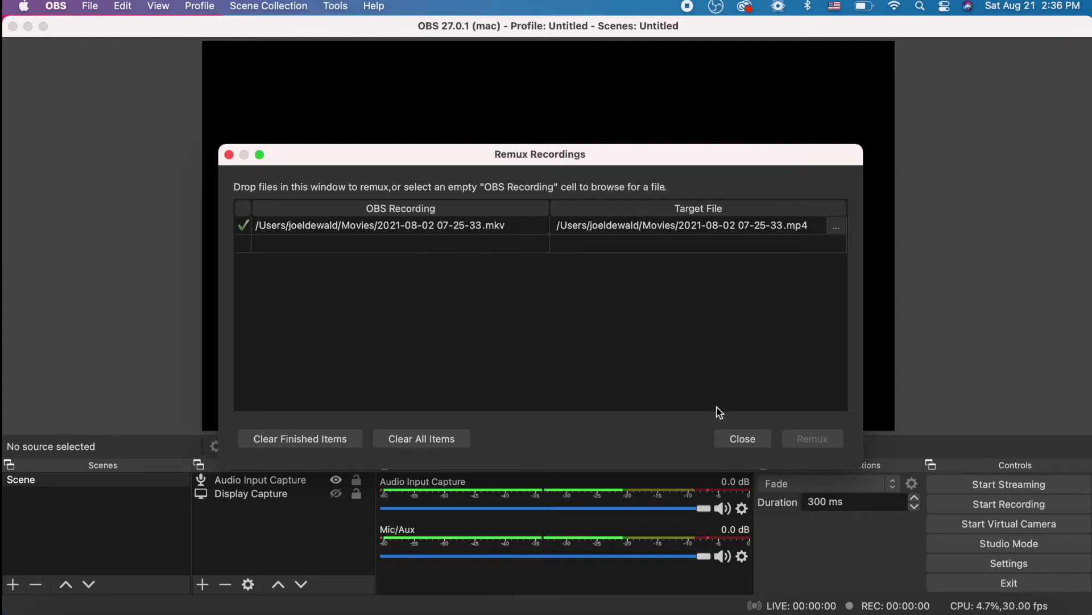
{"action": "left_click", "coordinate": [409, 443]}
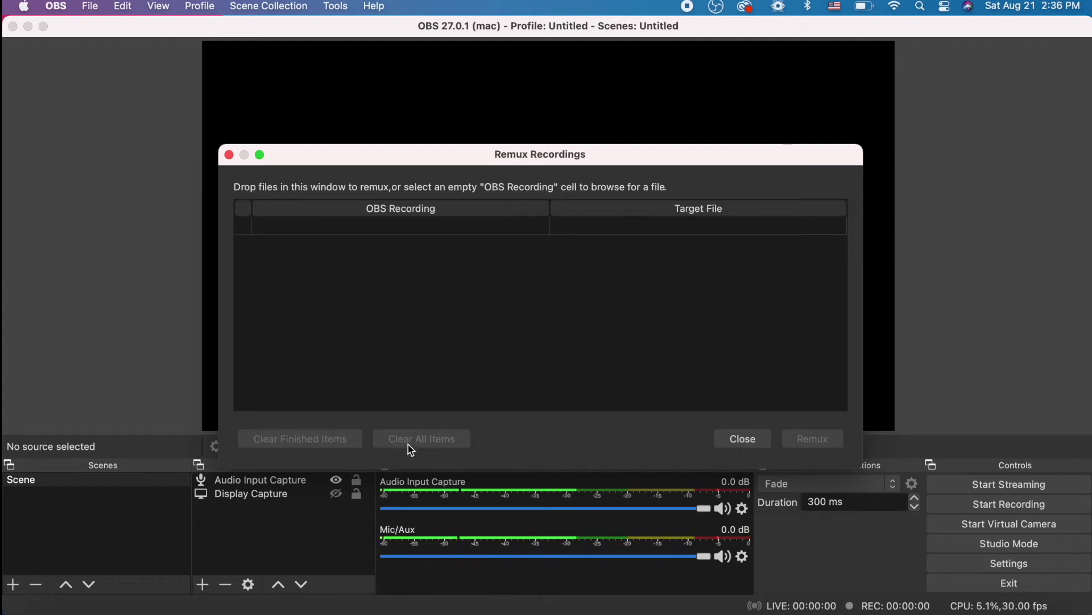
{"action": "left_click", "coordinate": [423, 233]}
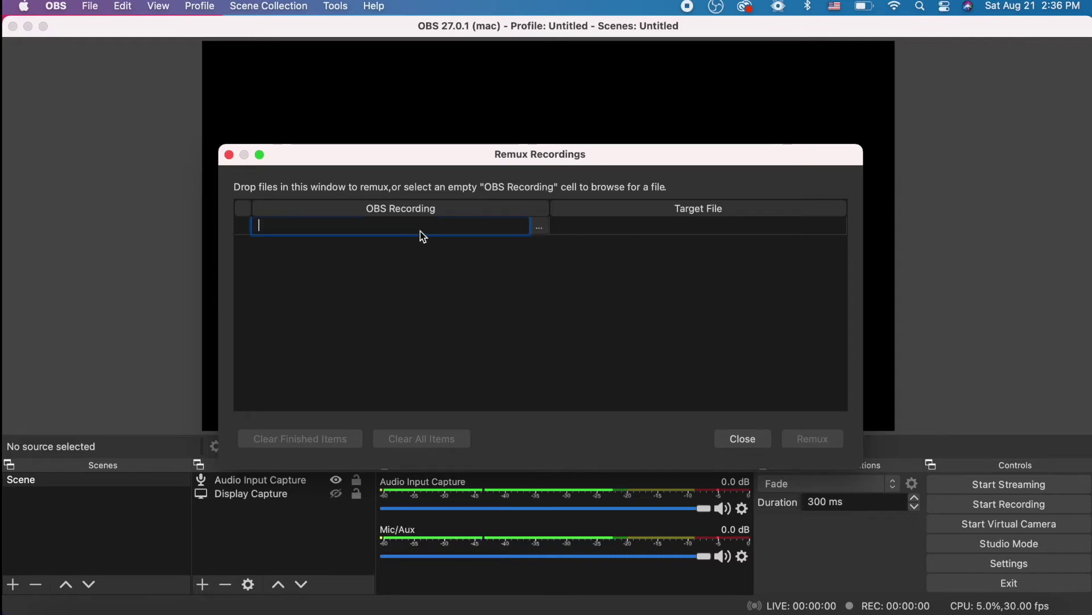
{"action": "left_click", "coordinate": [539, 228]}
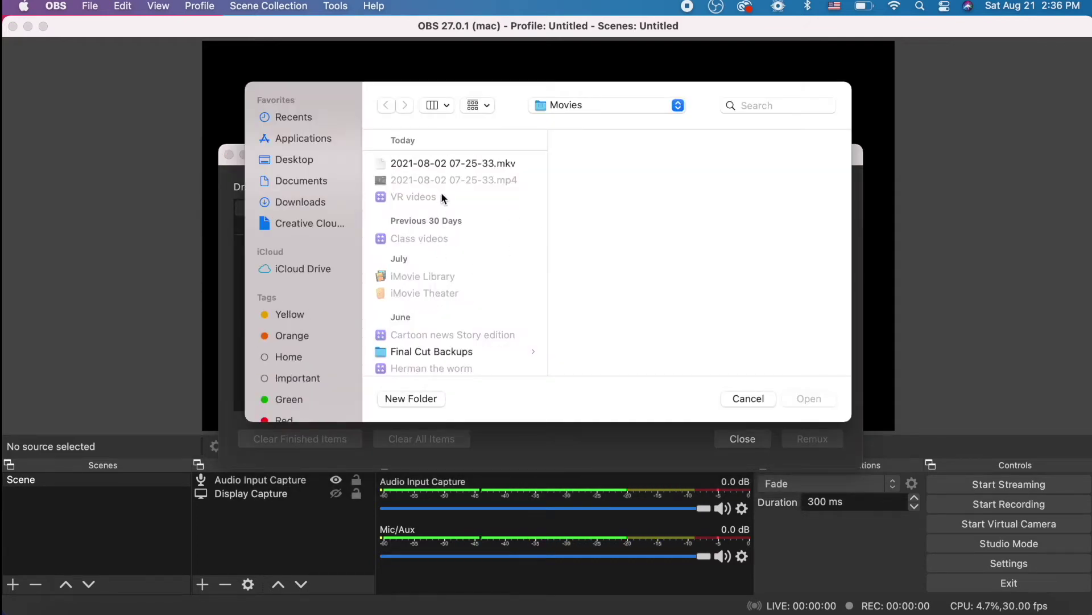
{"action": "left_click", "coordinate": [739, 398]}
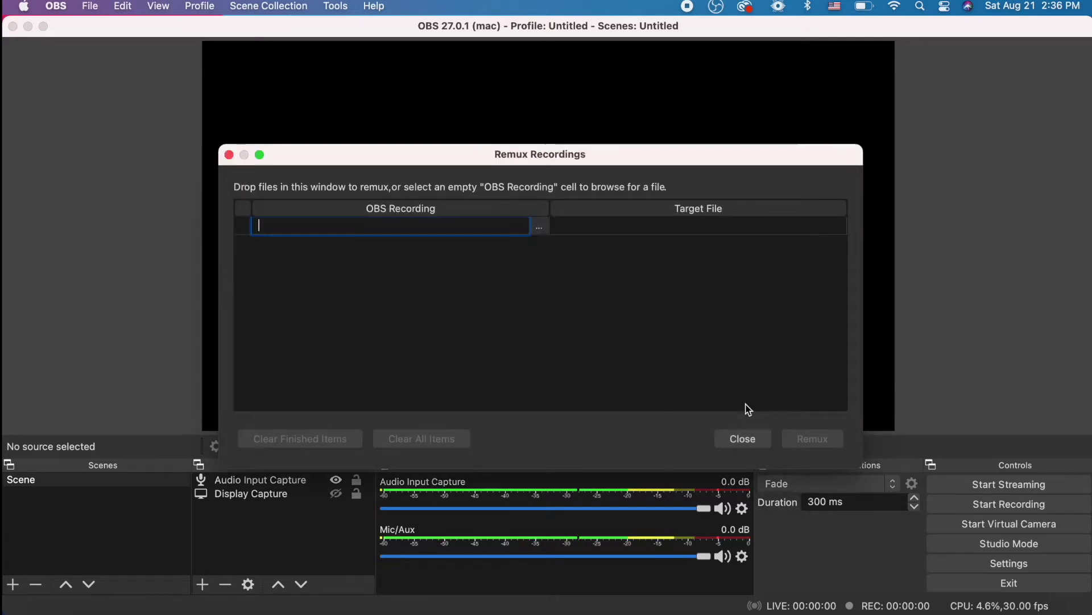
{"action": "left_click", "coordinate": [91, 7]}
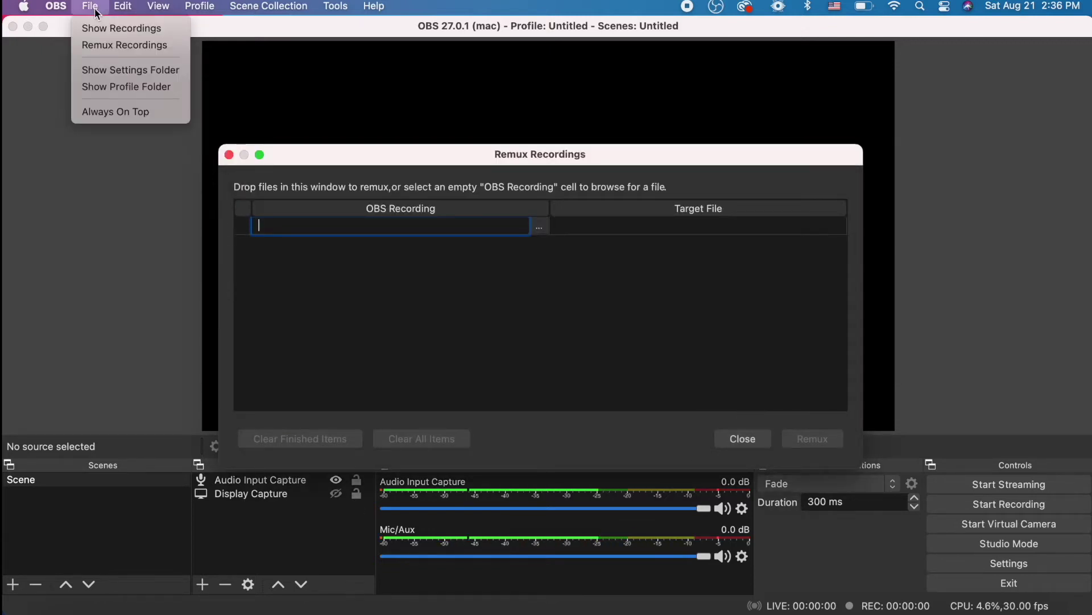
{"action": "left_click", "coordinate": [109, 35]}
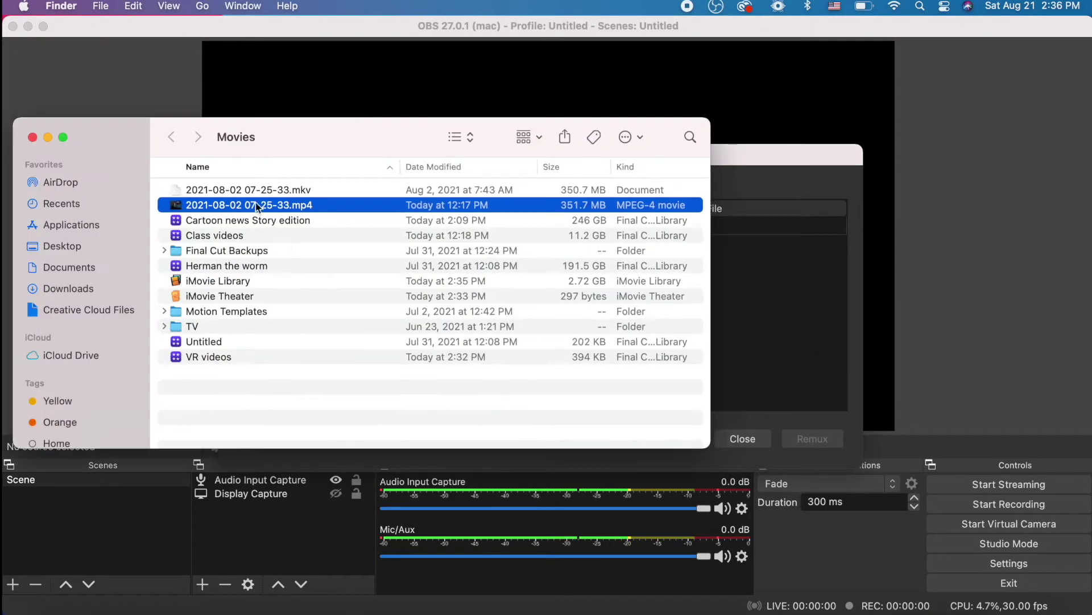
{"action": "left_click_drag", "start_coordinate": [233, 144], "coordinate": [358, 311]}
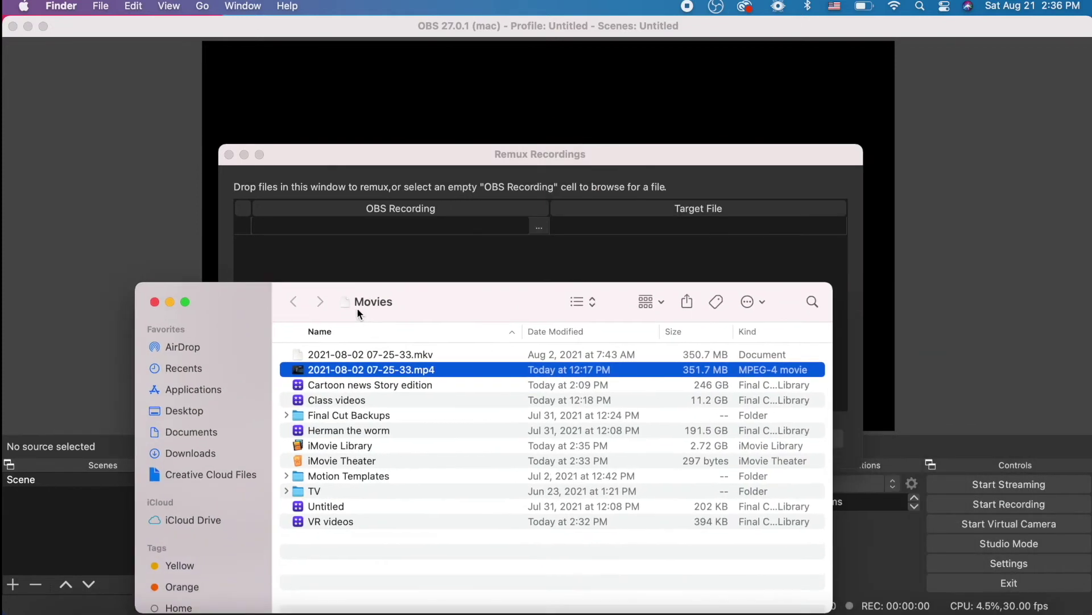
{"action": "left_click", "coordinate": [365, 355]}
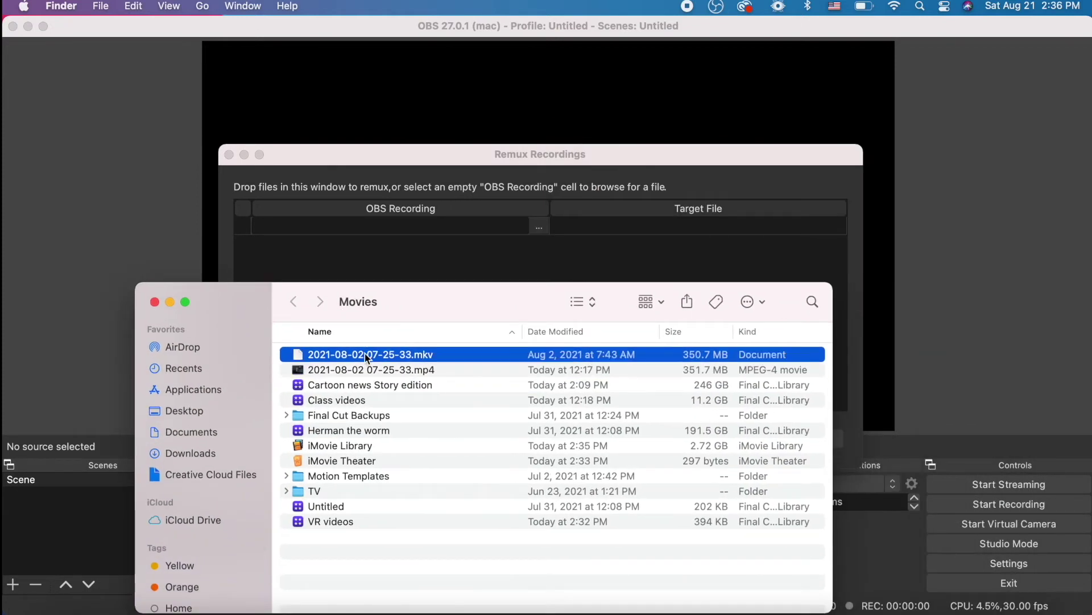
{"action": "left_click_drag", "start_coordinate": [367, 358], "coordinate": [348, 226]}
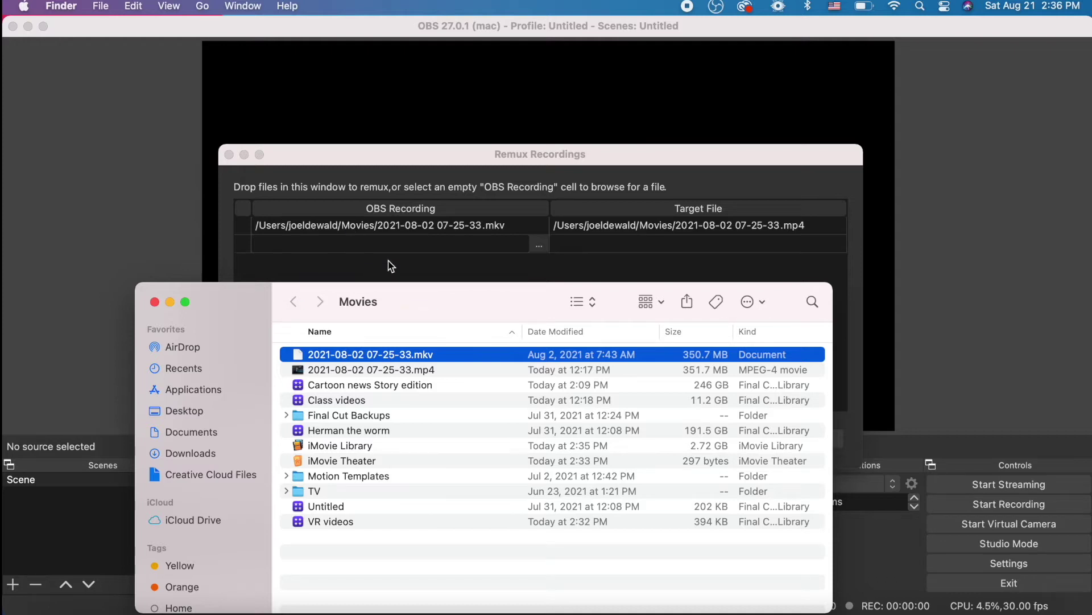
{"action": "left_click", "coordinate": [170, 301]}
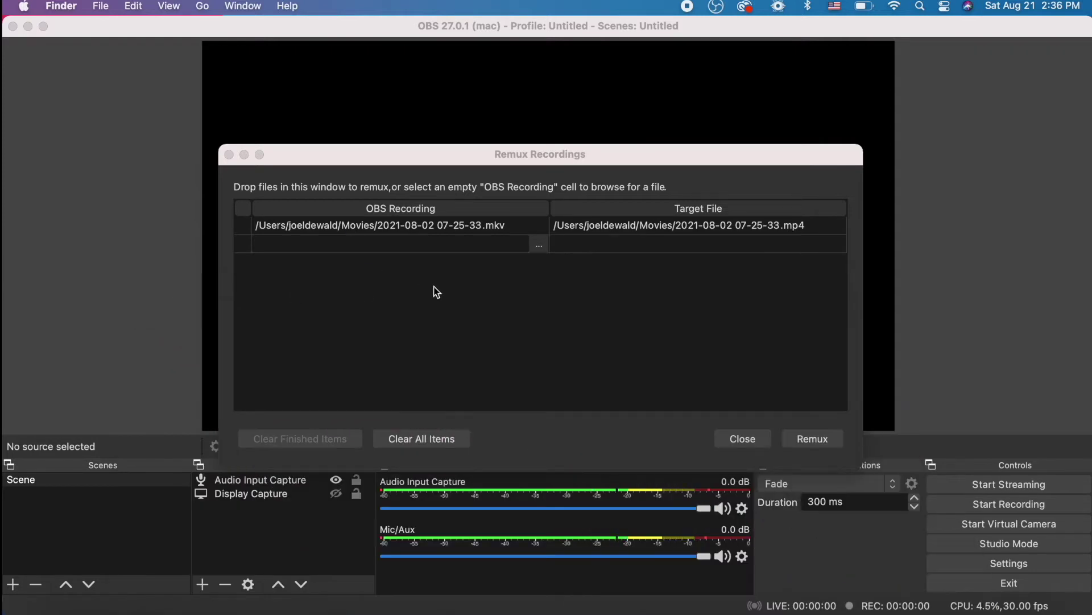
{"action": "double_click", "coordinate": [347, 228]}
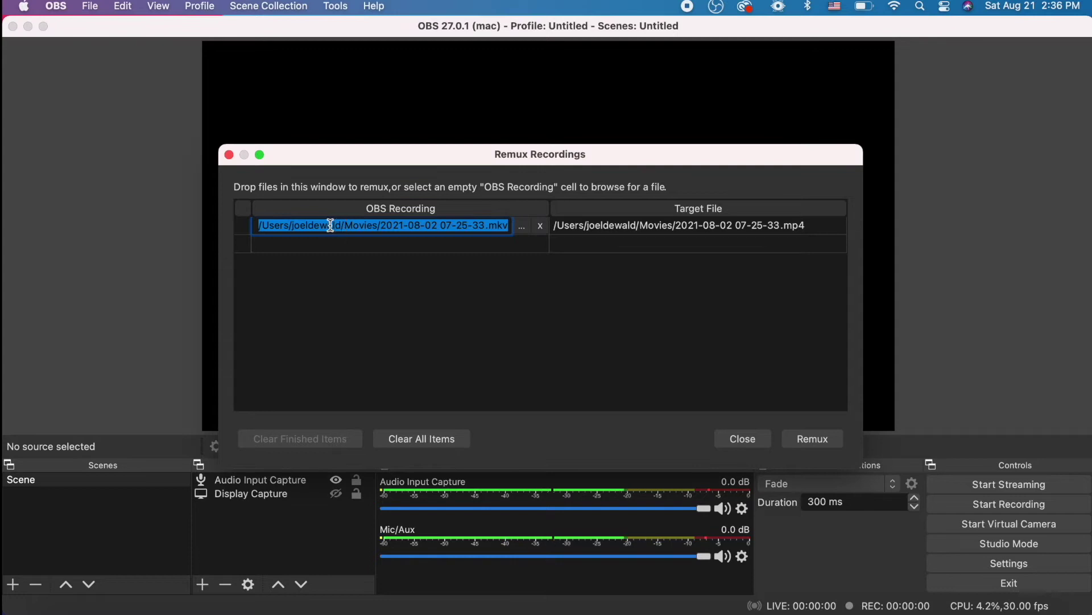
{"action": "double_click", "coordinate": [605, 226]}
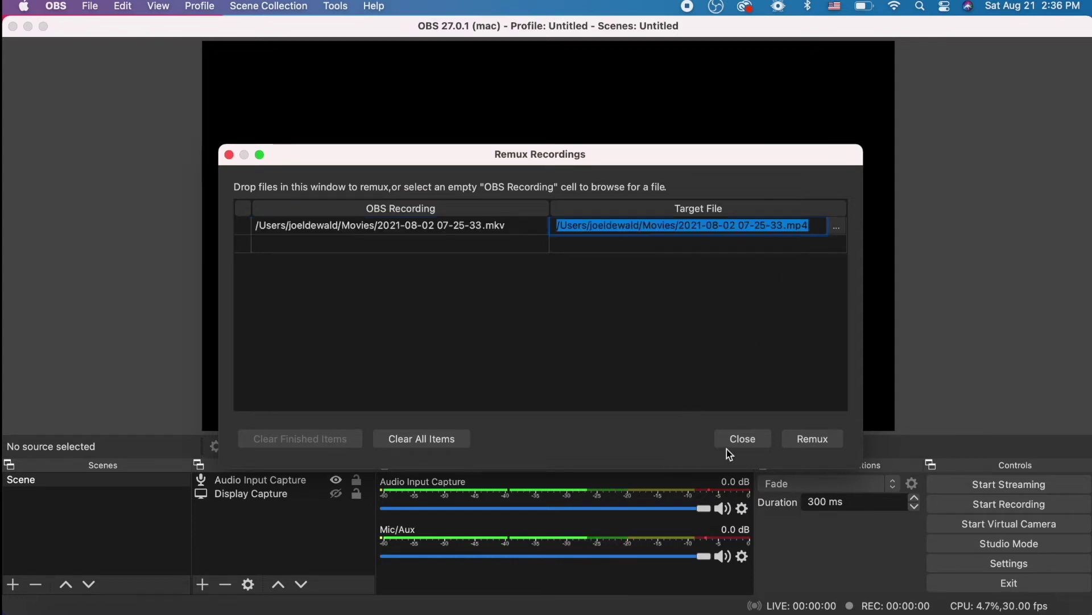
{"action": "left_click", "coordinate": [811, 445]}
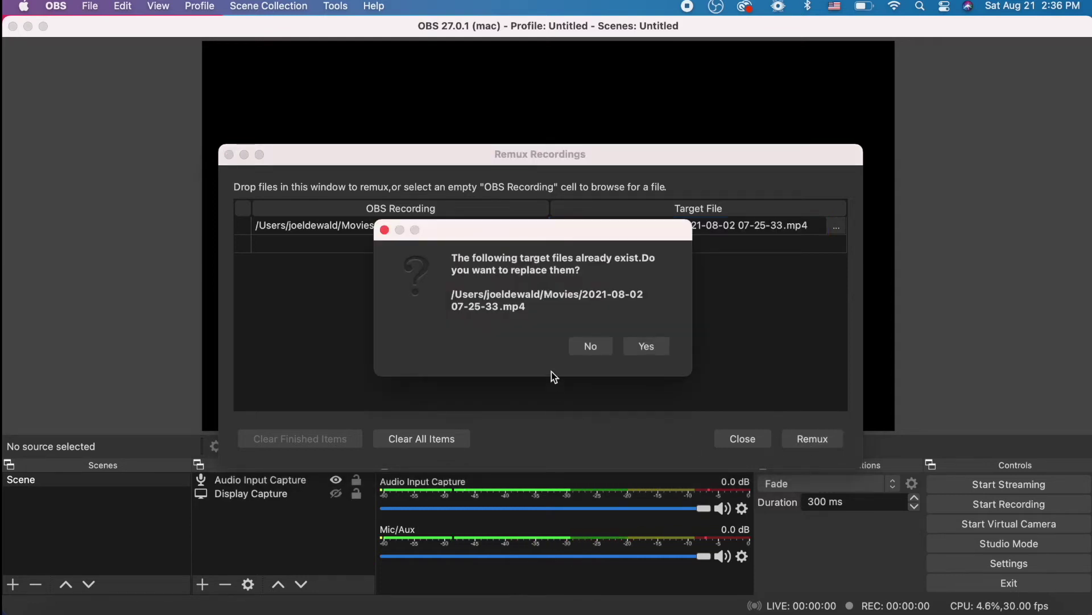
{"action": "left_click", "coordinate": [647, 345]}
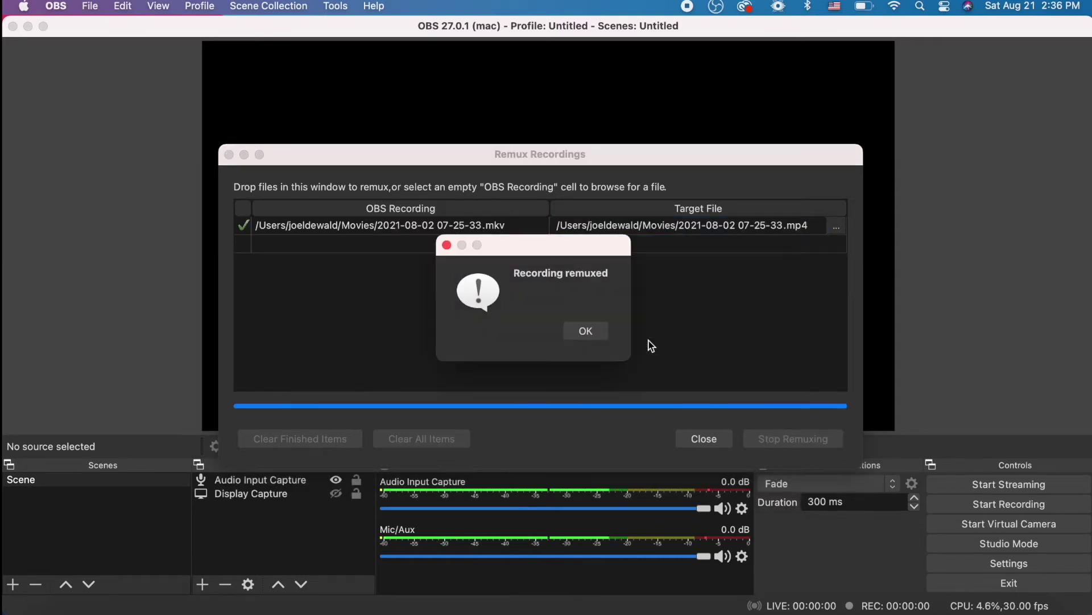
{"action": "left_click", "coordinate": [580, 333]}
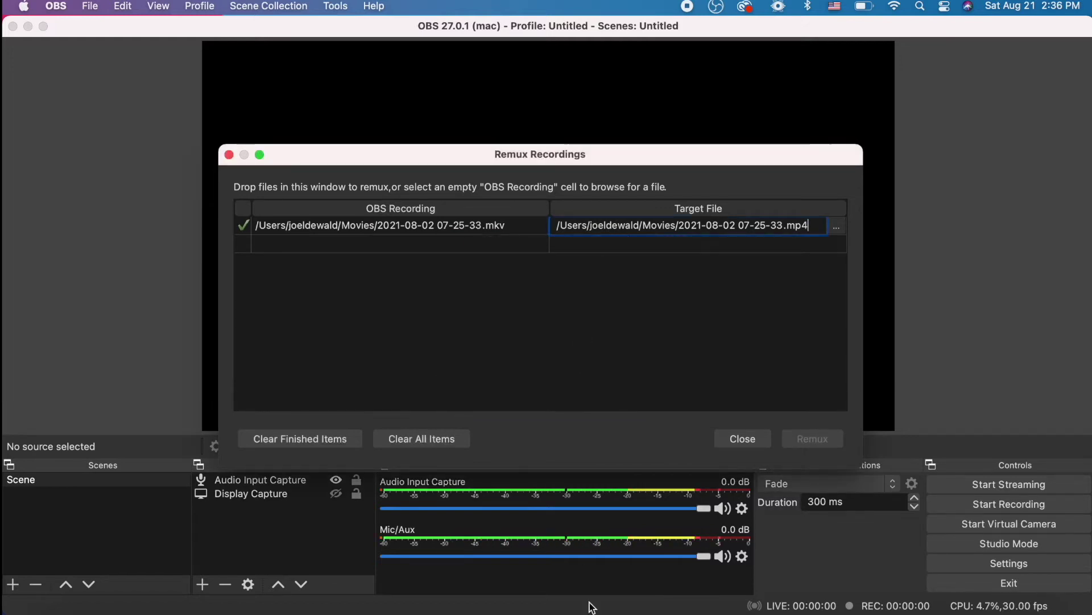
Step: Close the Remux window and reveal the recordings folder in Finder with the remuxed .mp4 selected
{"action": "left_click", "coordinate": [664, 595]}
{"action": "left_click", "coordinate": [90, 6]}
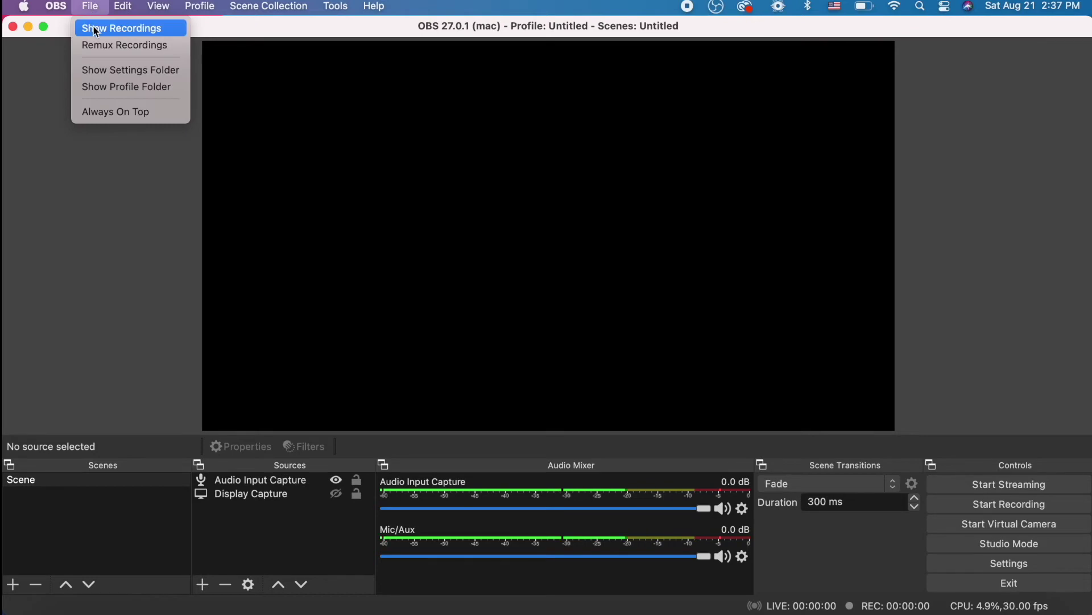
{"action": "left_click", "coordinate": [96, 30]}
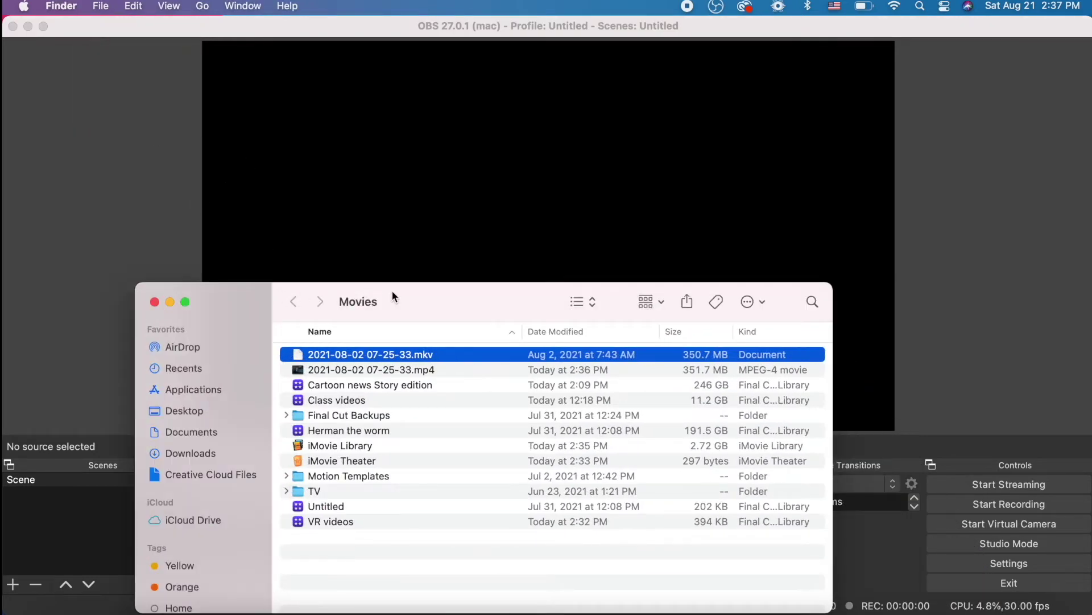
{"action": "left_click_drag", "start_coordinate": [392, 296], "coordinate": [275, 98]}
{"action": "left_click", "coordinate": [229, 166]}
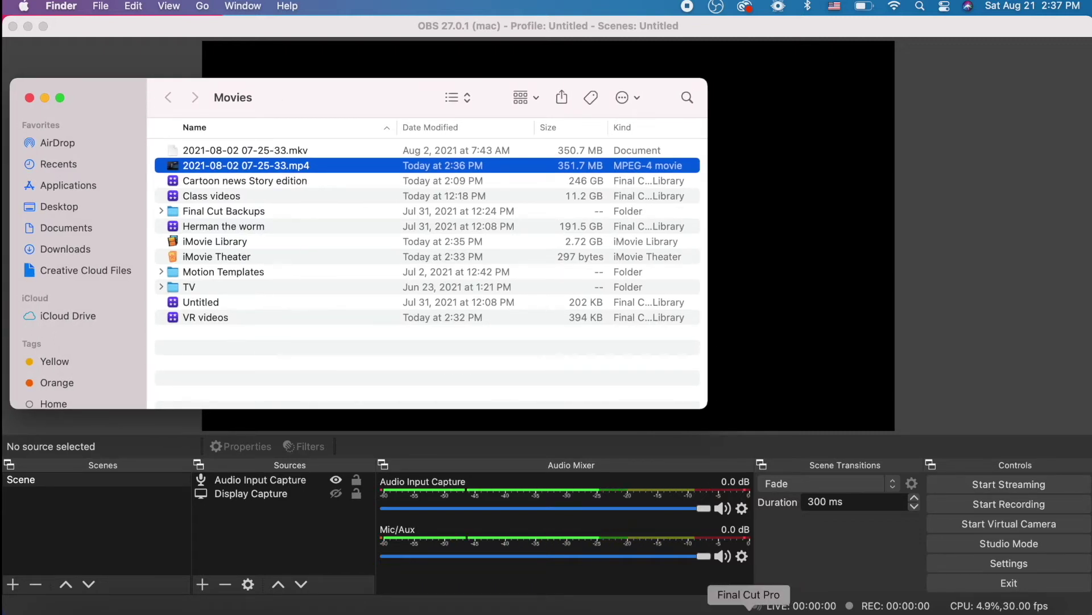
Step: Bring Final Cut Pro forward briefly, then minimize it again
{"action": "left_click", "coordinate": [750, 608]}
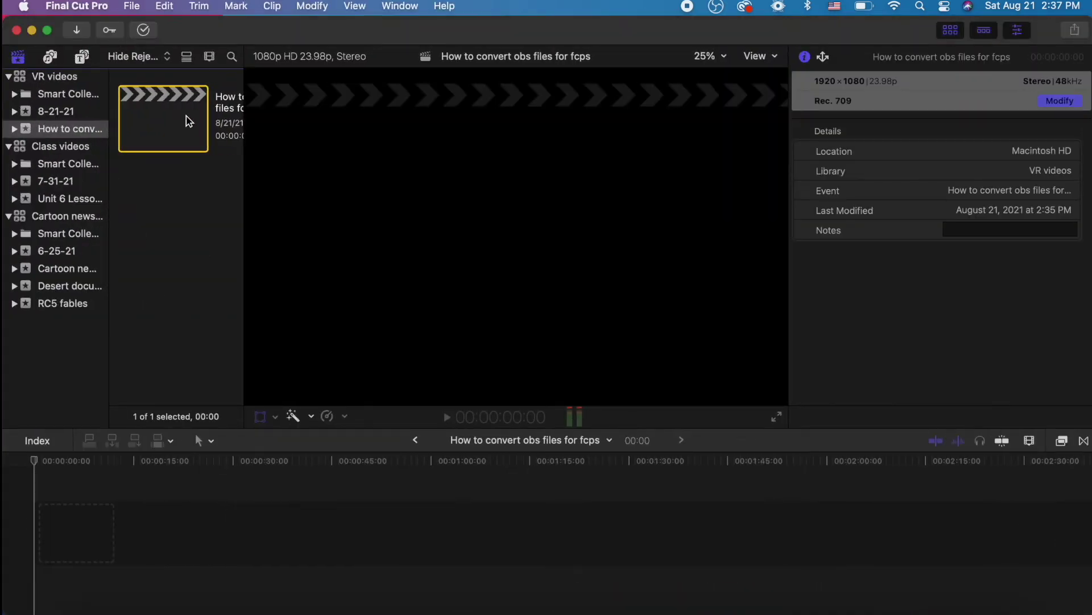
{"action": "left_click_drag", "start_coordinate": [216, 24], "coordinate": [340, 41]}
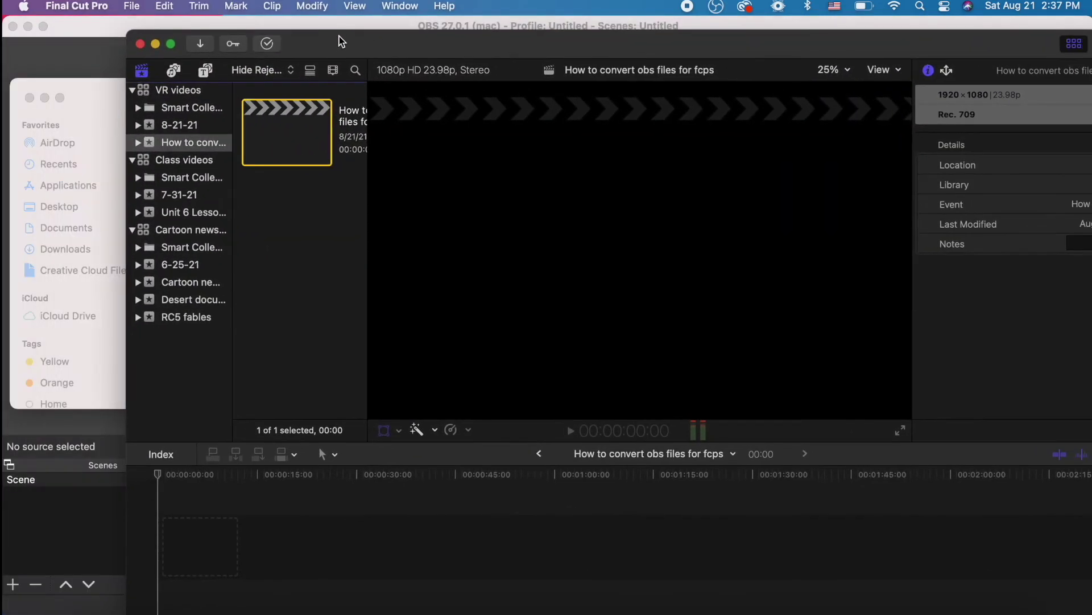
{"action": "left_click", "coordinate": [155, 45]}
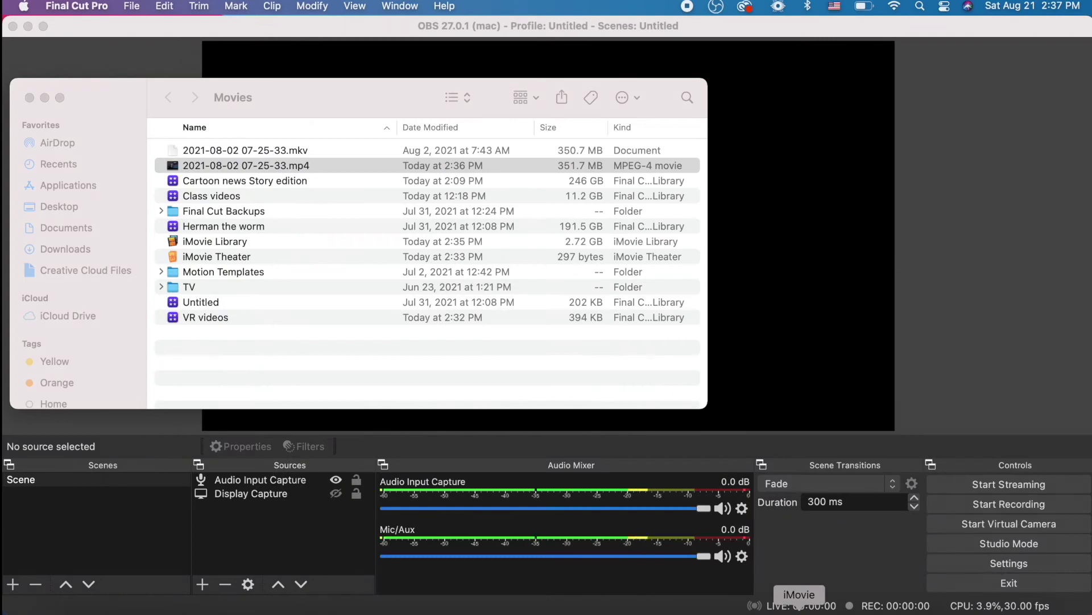
{"action": "left_click", "coordinate": [831, 608]}
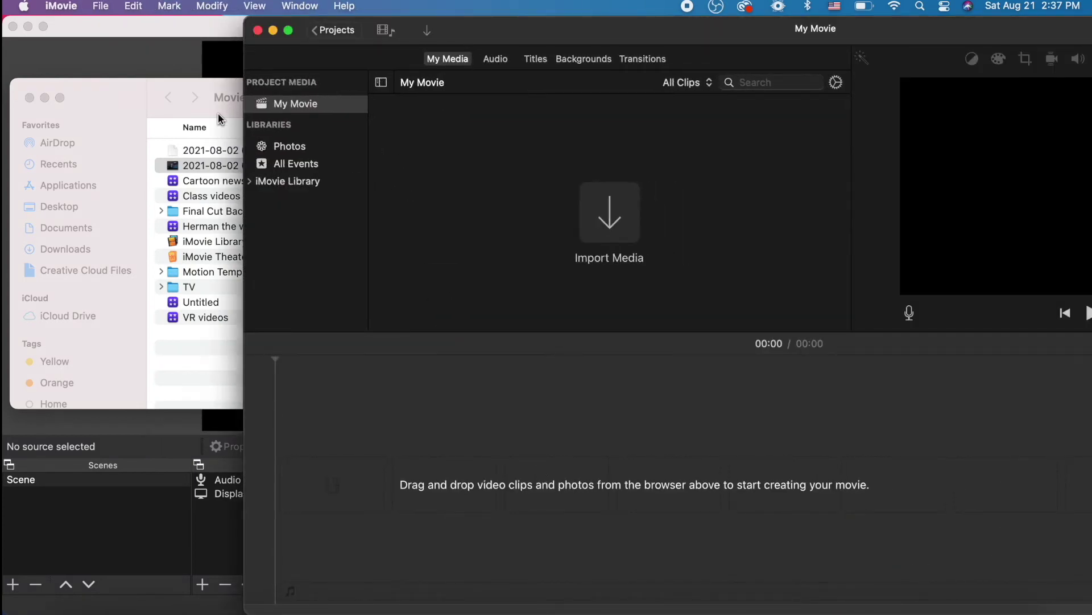
{"action": "left_click", "coordinate": [203, 164]}
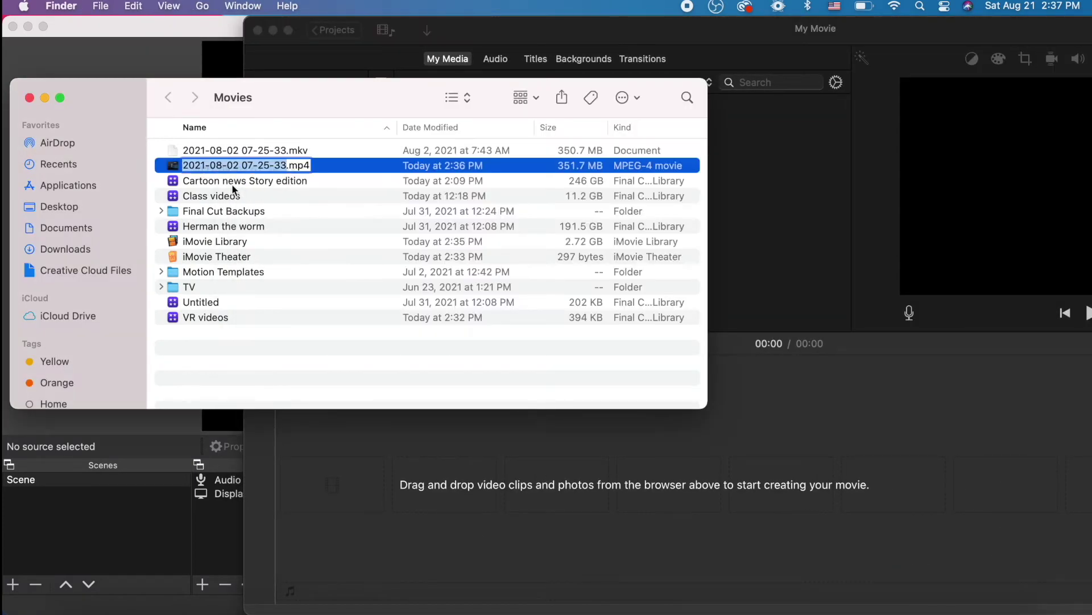
{"action": "left_click_drag", "start_coordinate": [203, 165], "coordinate": [318, 267]}
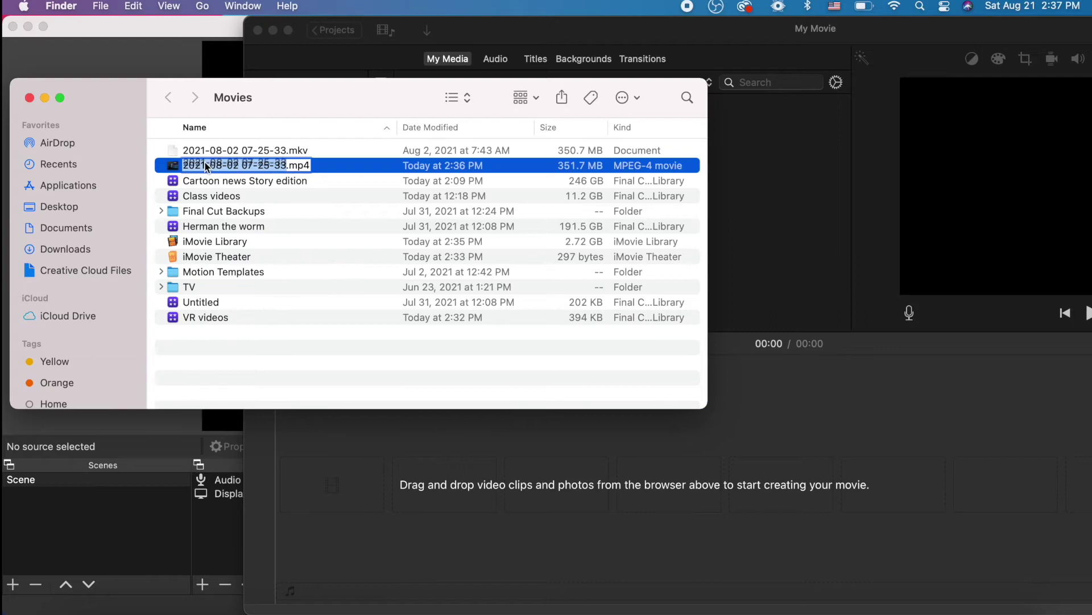
{"action": "left_click", "coordinate": [176, 165]}
{"action": "left_click_drag", "start_coordinate": [200, 174], "coordinate": [343, 493]}
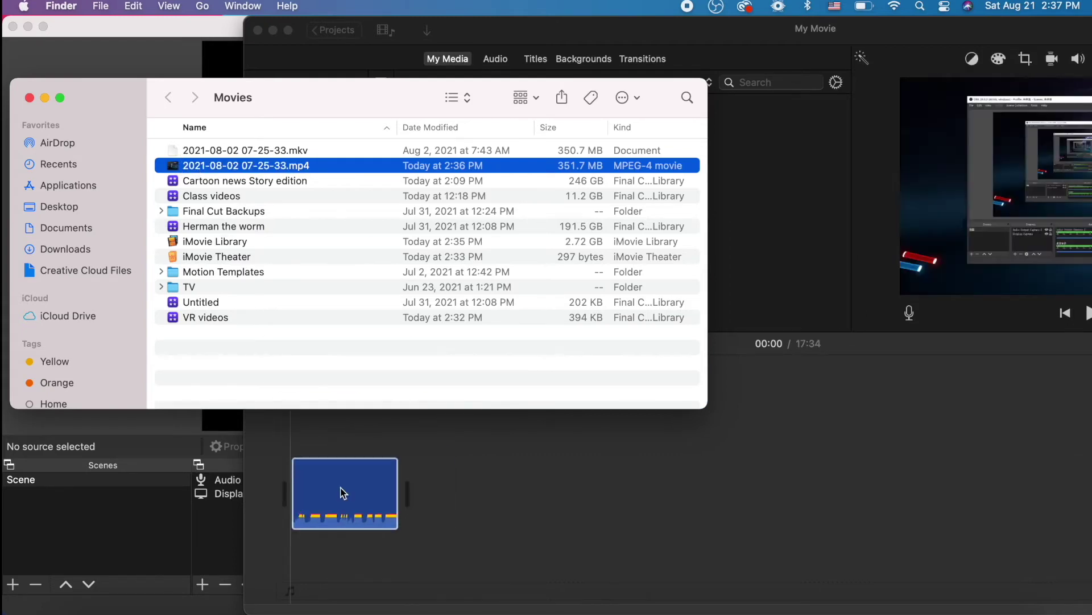
{"action": "left_click", "coordinate": [362, 455]}
{"action": "left_click_drag", "start_coordinate": [504, 43], "coordinate": [251, 36]}
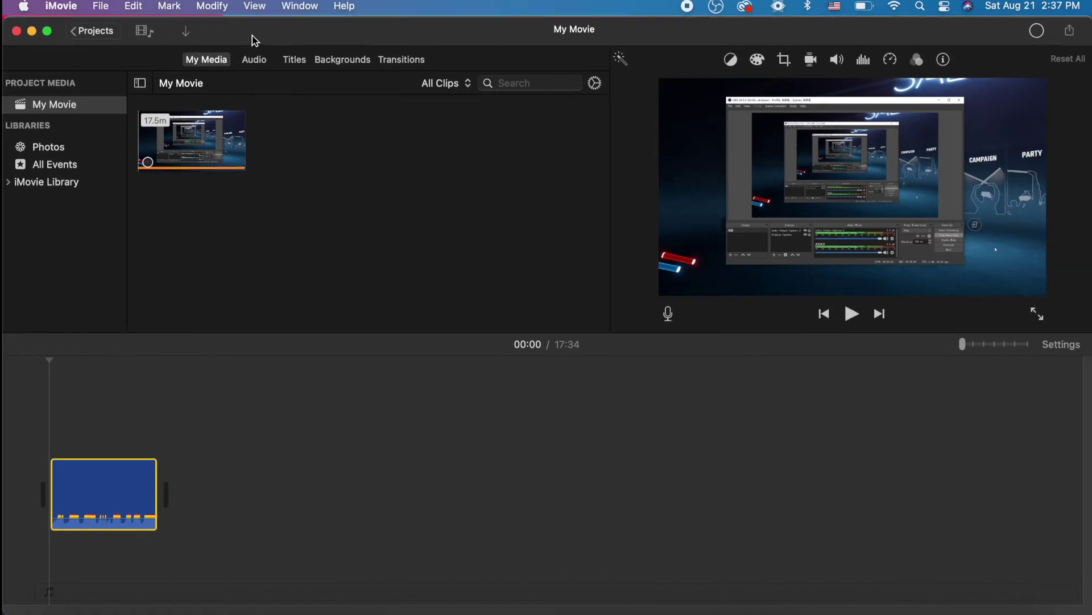
Step: Play the timeline from around 05:51 and stop playback
{"action": "left_click", "coordinate": [55, 369]}
{"action": "left_click", "coordinate": [88, 373]}
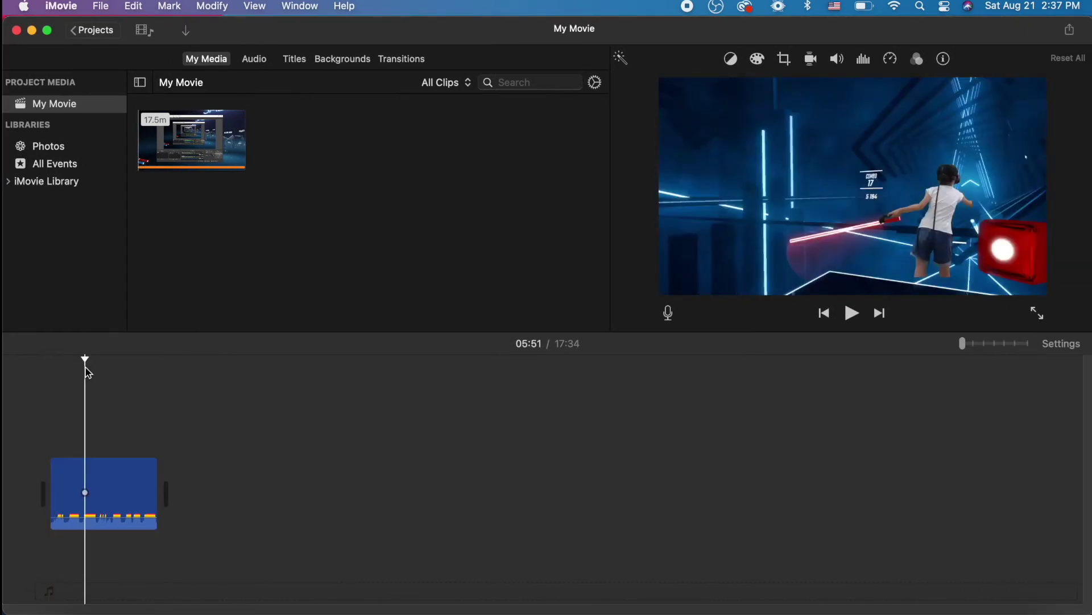
{"action": "key", "text": "space"}
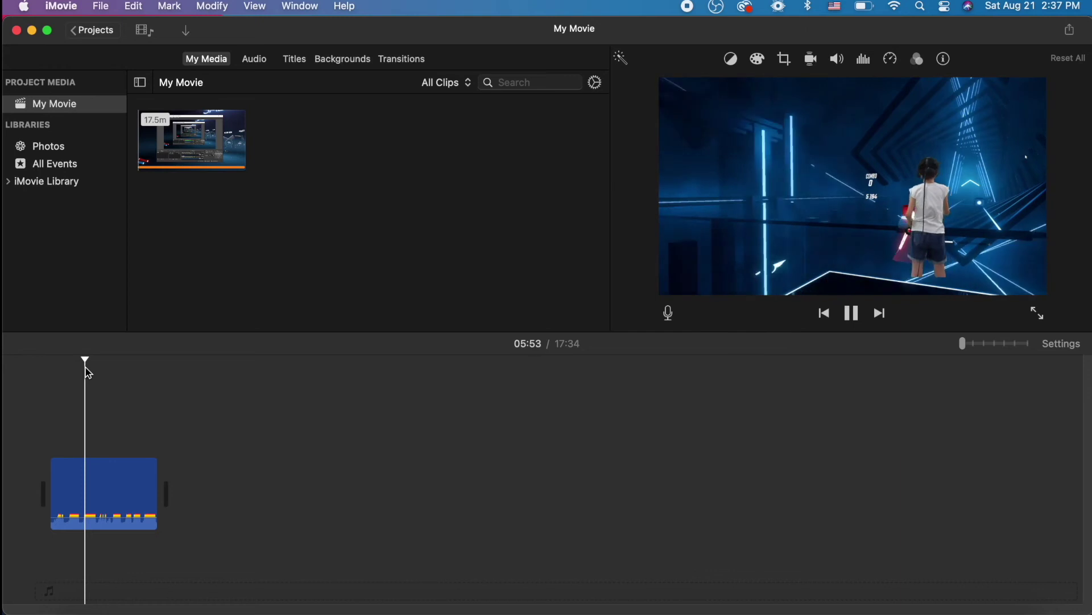
{"action": "key", "text": "space"}
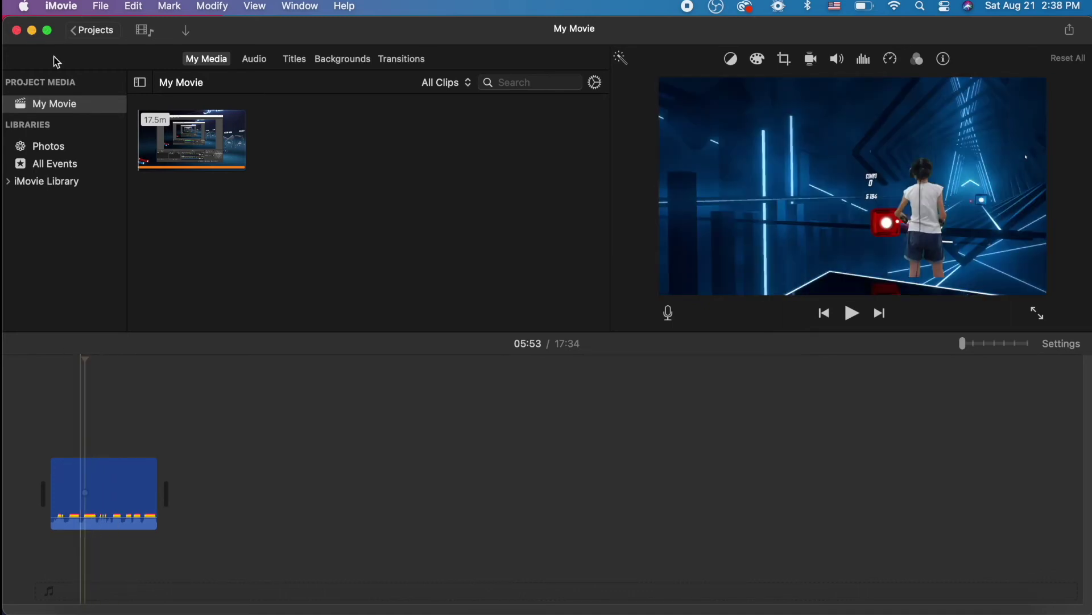
Step: Minimize iMovie and drag the remuxed .mp4 from Finder onto the Final Cut Pro timeline
{"action": "left_click", "coordinate": [32, 31]}
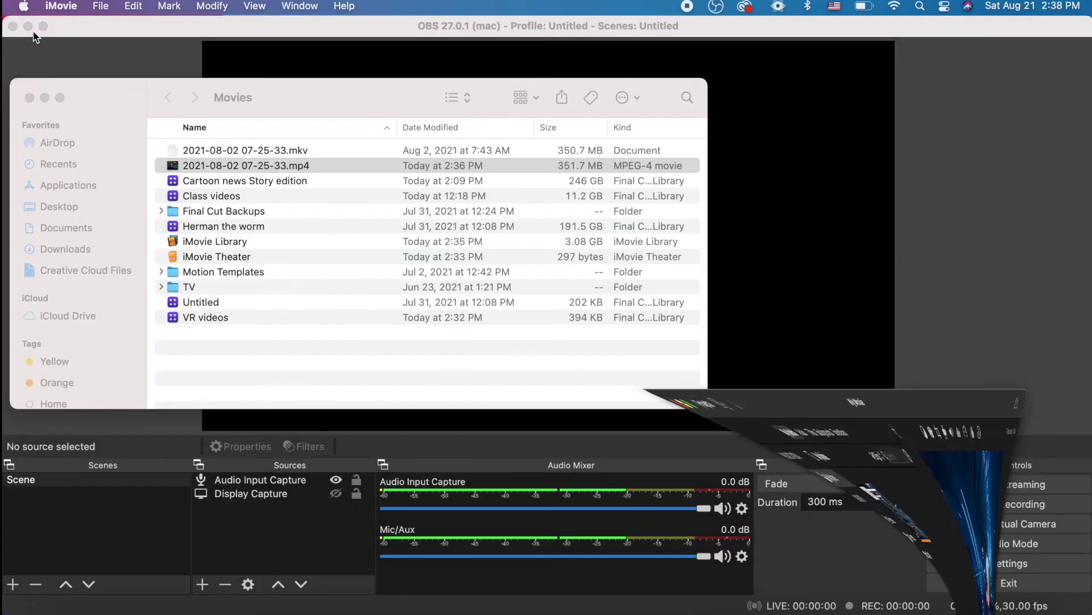
{"action": "left_click", "coordinate": [922, 607]}
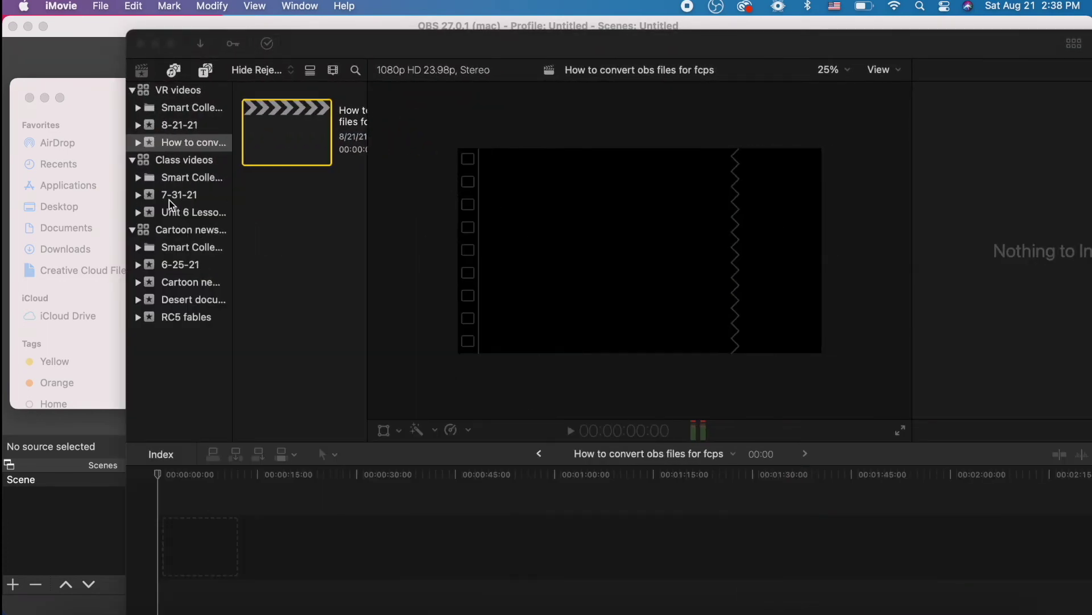
{"action": "left_click", "coordinate": [89, 90]}
{"action": "left_click_drag", "start_coordinate": [206, 167], "coordinate": [173, 559]}
{"action": "left_click", "coordinate": [190, 503]}
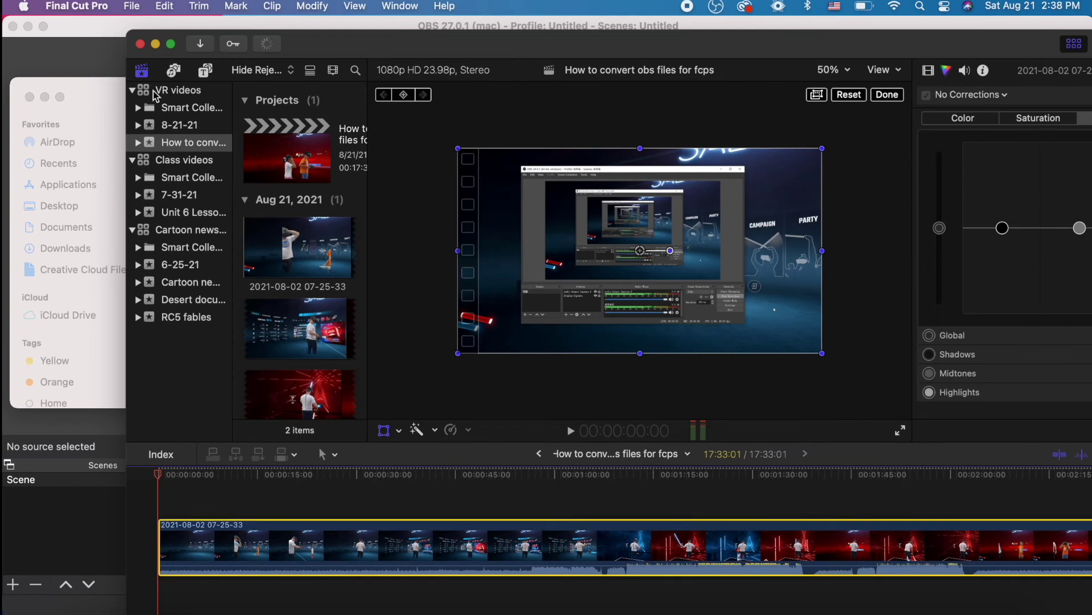
{"action": "left_click_drag", "start_coordinate": [333, 51], "coordinate": [211, 39]}
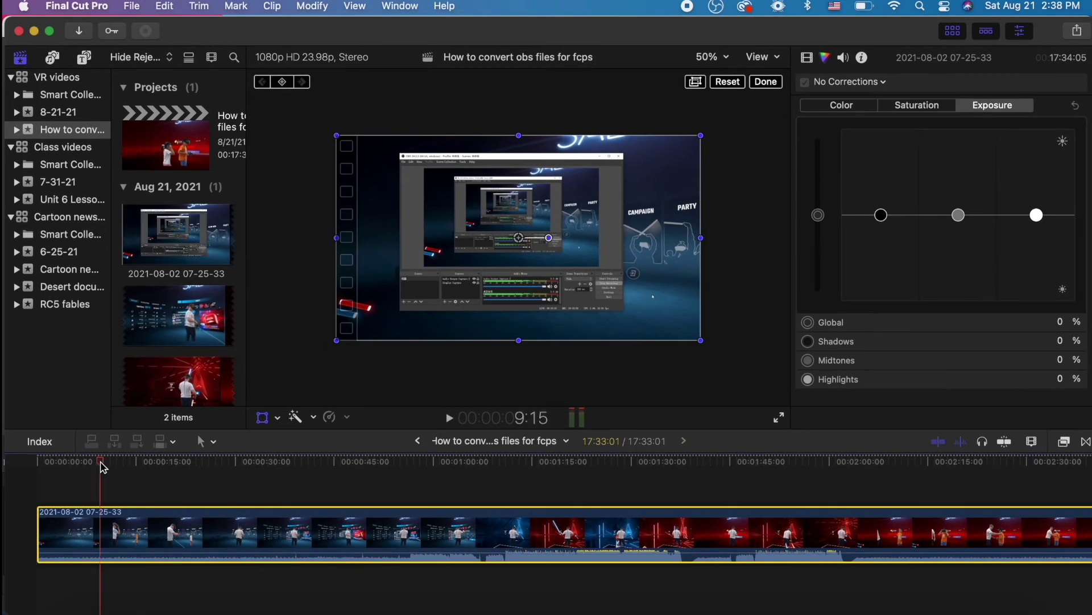
Step: Play the clip from about 1:14, stop it, and check the Background Tasks progress
{"action": "key", "text": "space"}
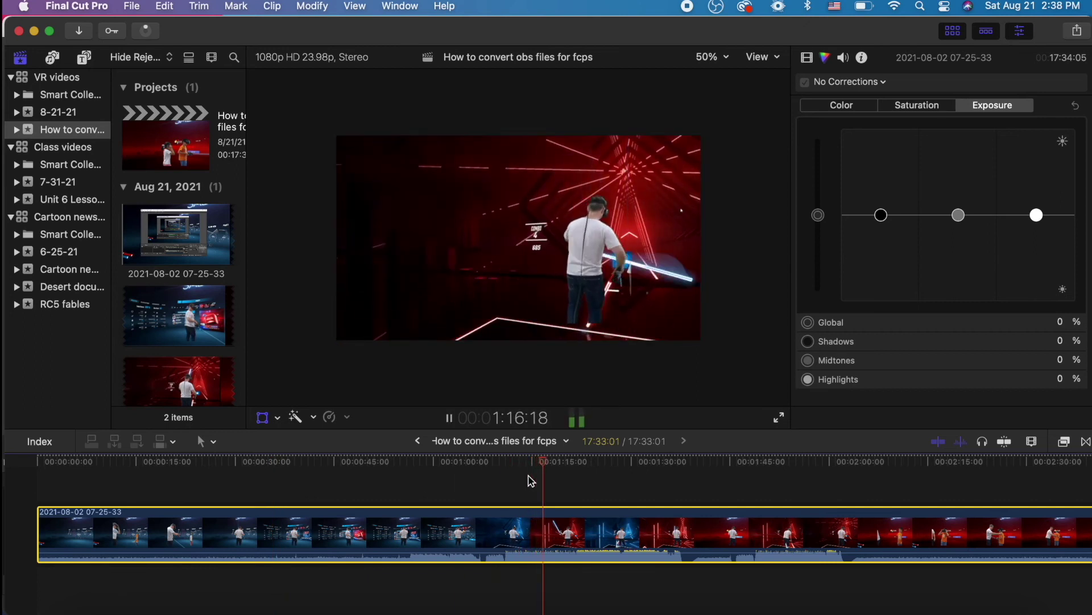
{"action": "key", "text": "space"}
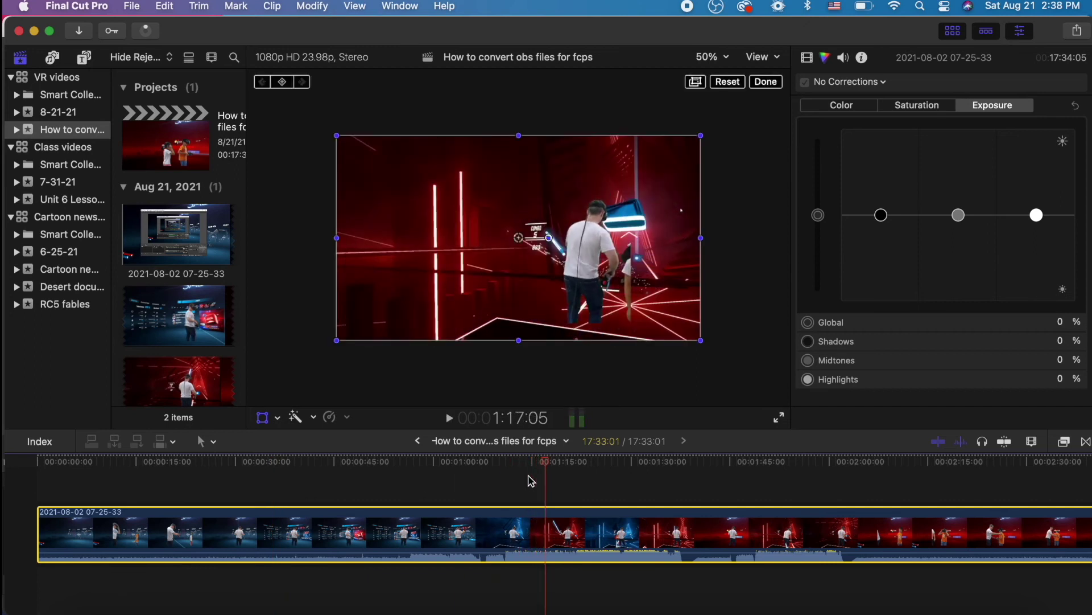
{"action": "left_click", "coordinate": [145, 31]}
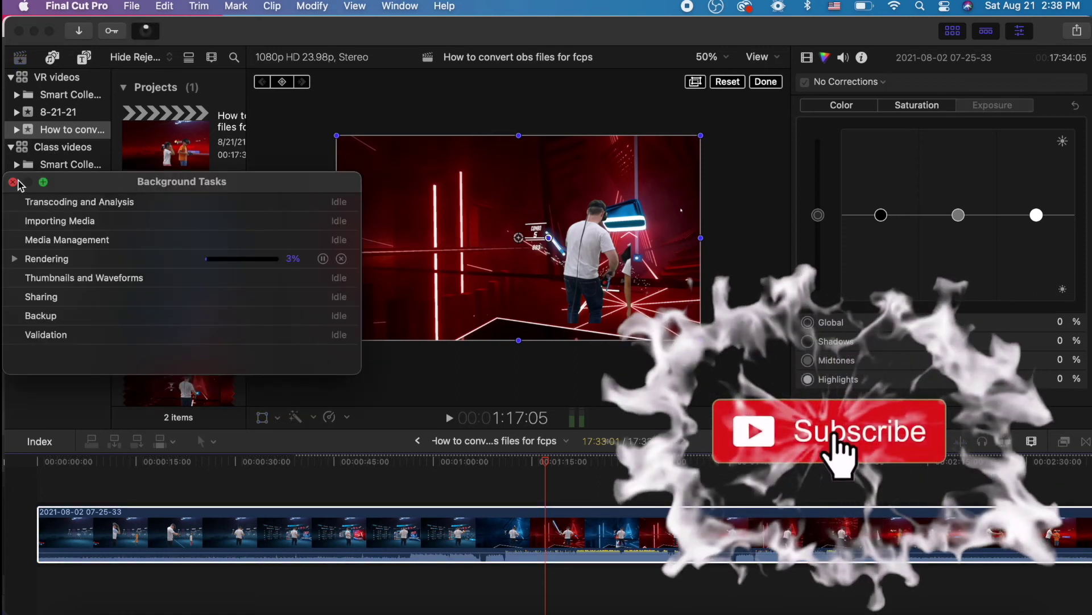
{"action": "left_click", "coordinate": [14, 182]}
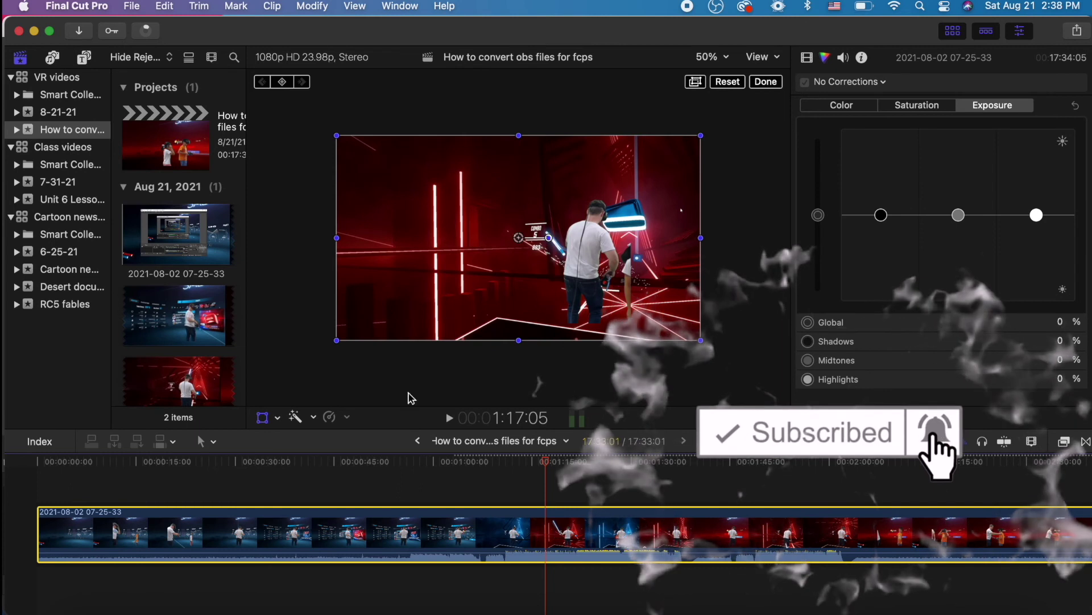